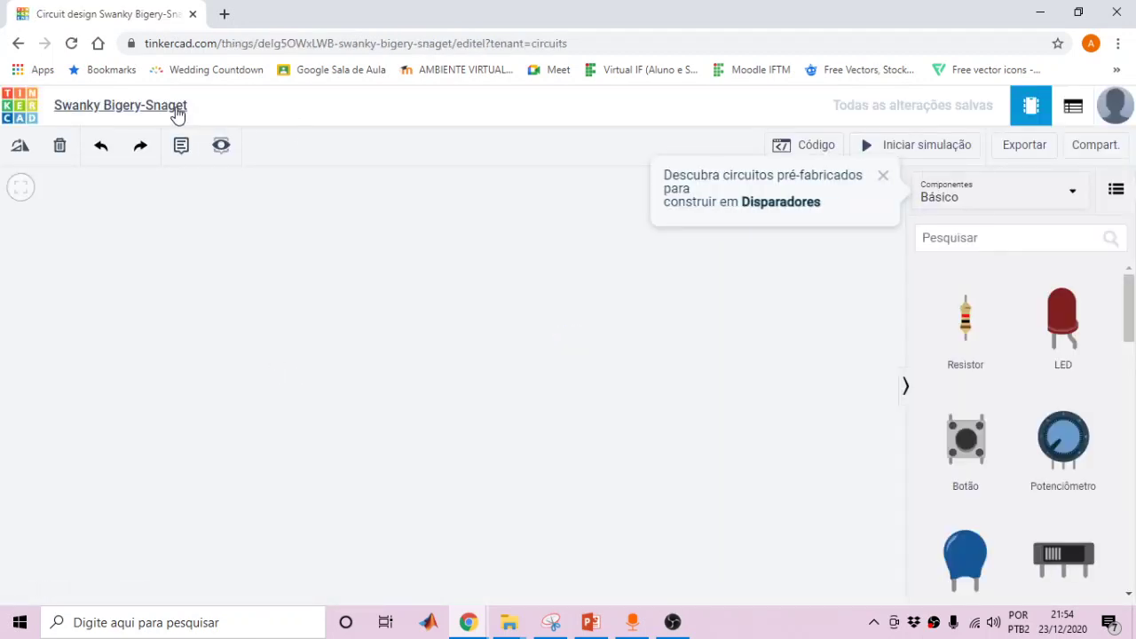
Rename the circuit design as Aula6-Arduino.
left_click(179, 111)
type("Aula6-Arduino")
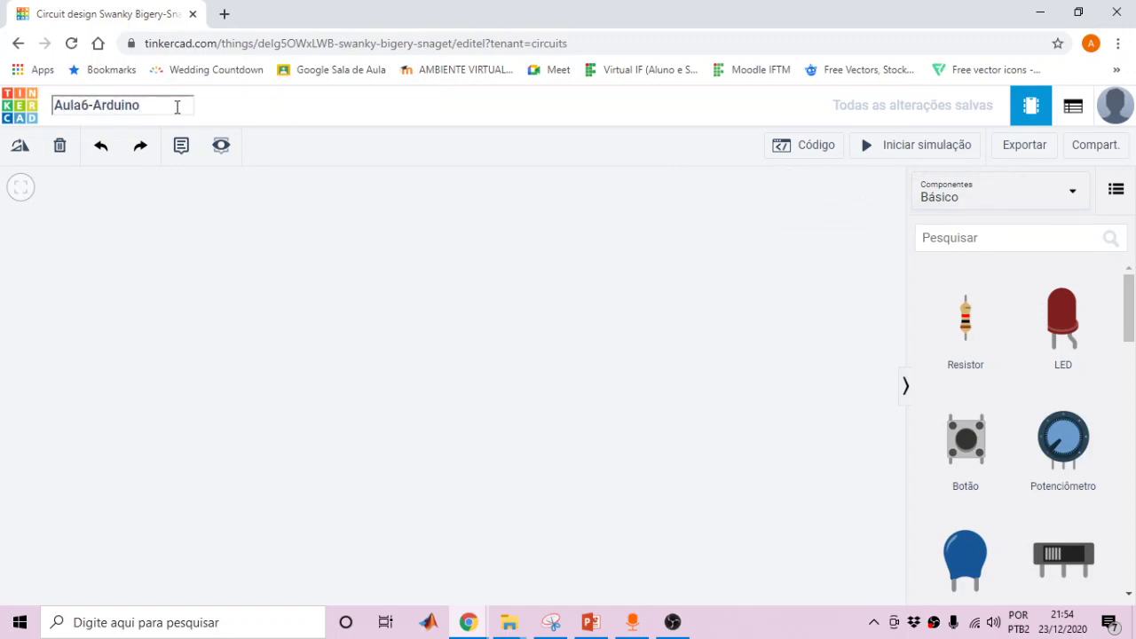
key("Return")
Search the components for "placa", place a small breadboard (Placa de ensaio pequena) in the workspace and rotate it to vertical.
left_click(938, 238)
type("proto")
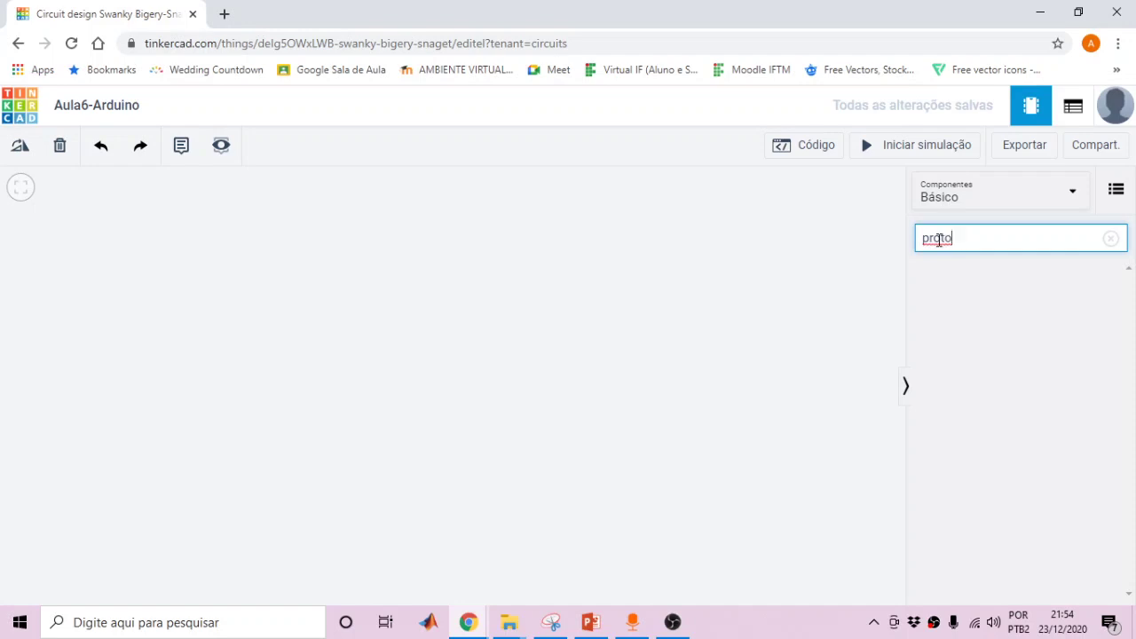
key("BackSpace")
key("BackSpace")
key("BackSpace")
key("BackSpace")
type("laca")
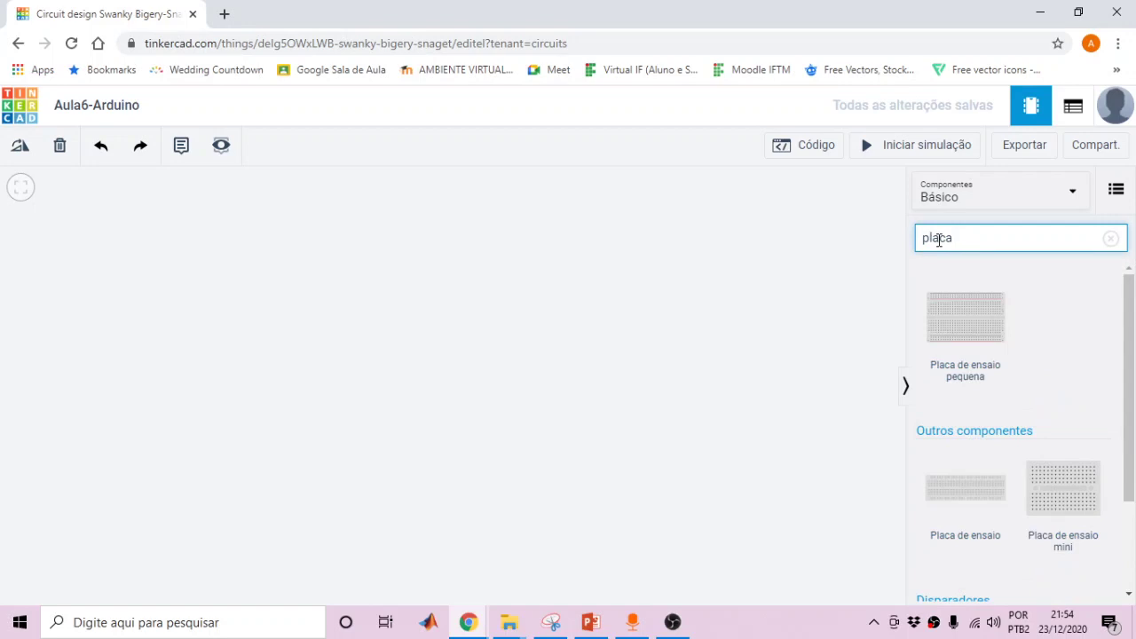
left_click(1004, 320)
left_click(446, 399)
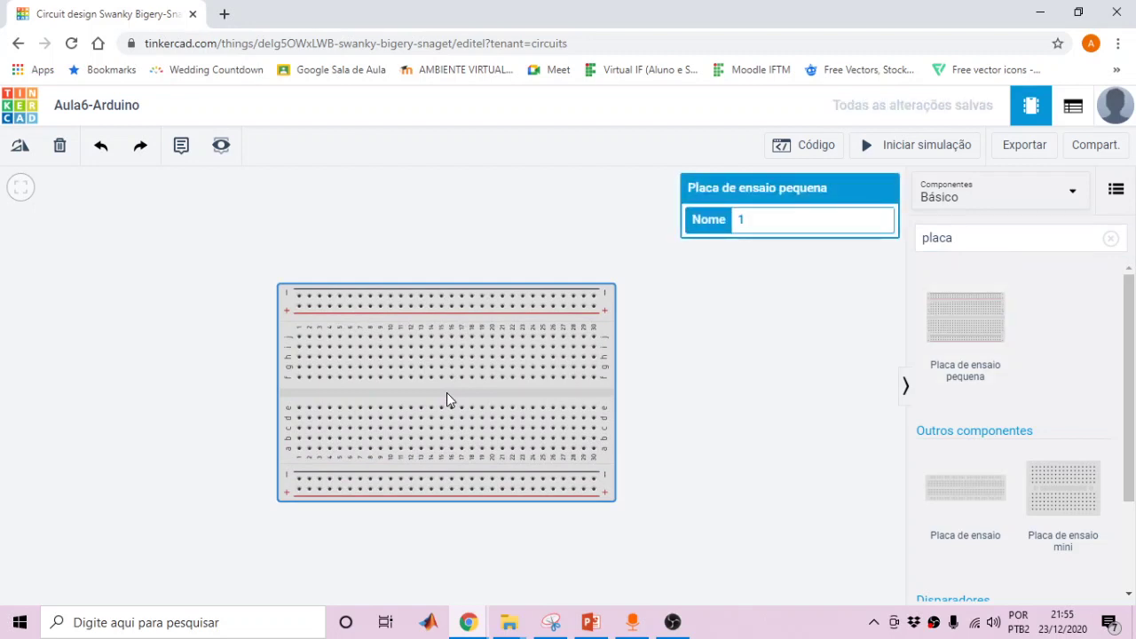
key("r")
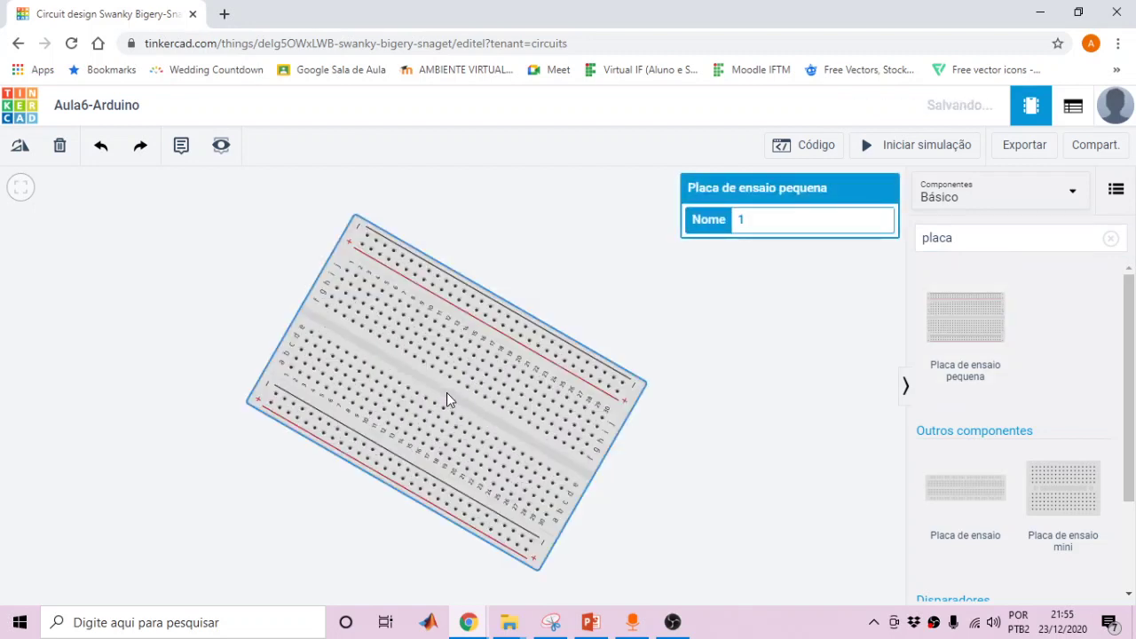
left_click(680, 452)
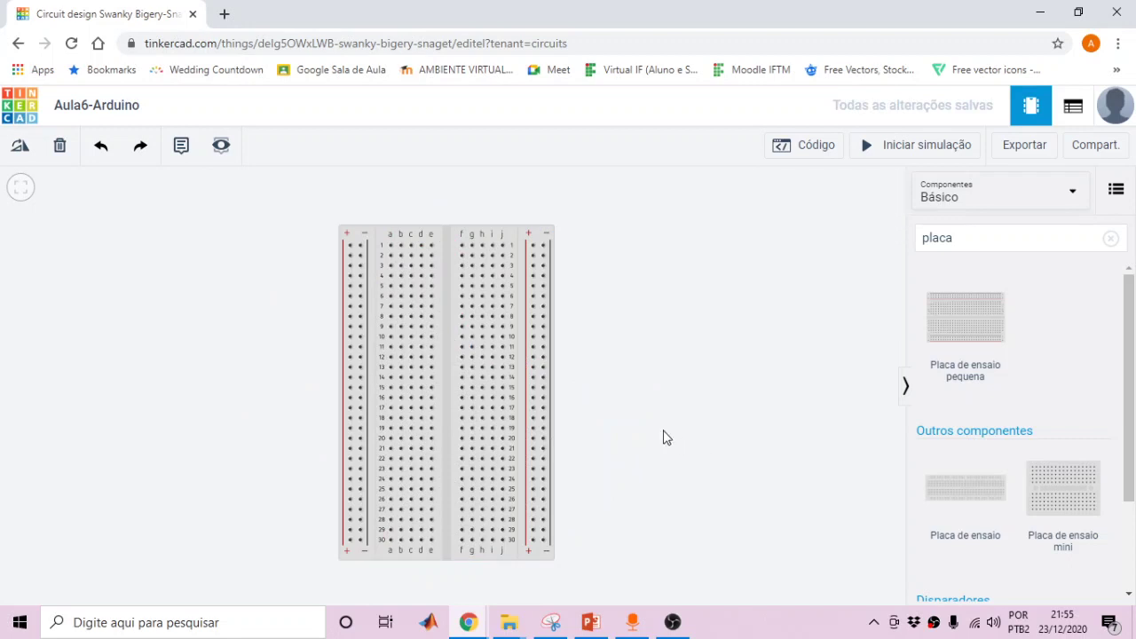
Search the components for "arduino" and place an Arduino Uno R3 beside the breadboard's outer positive rail.
left_click(1111, 239)
left_click(999, 242)
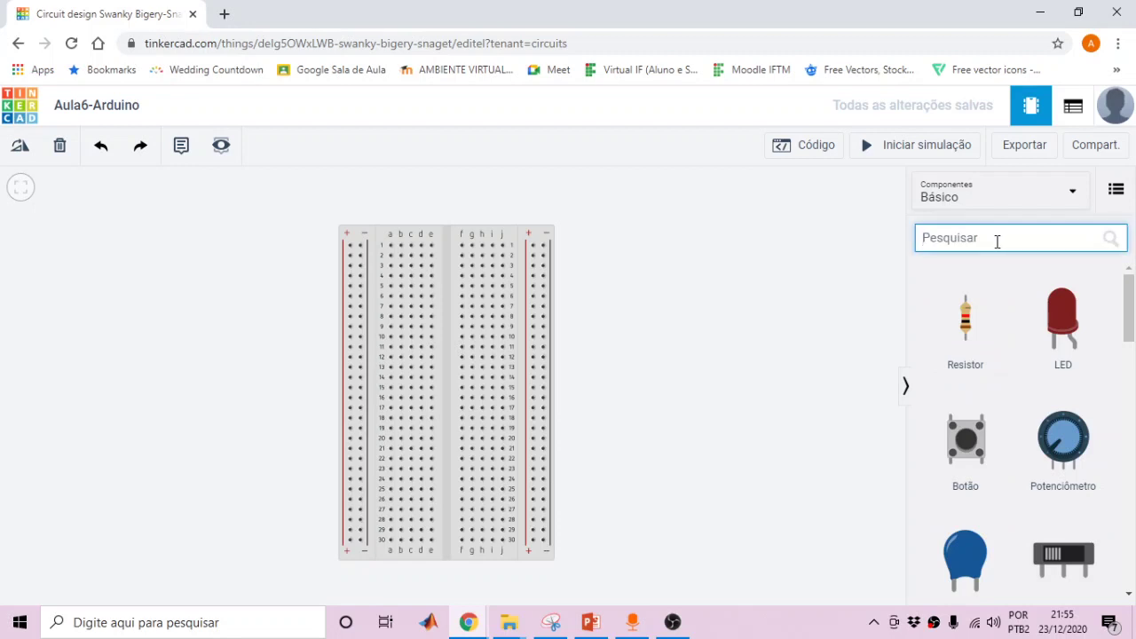
type("arduino")
key("Return")
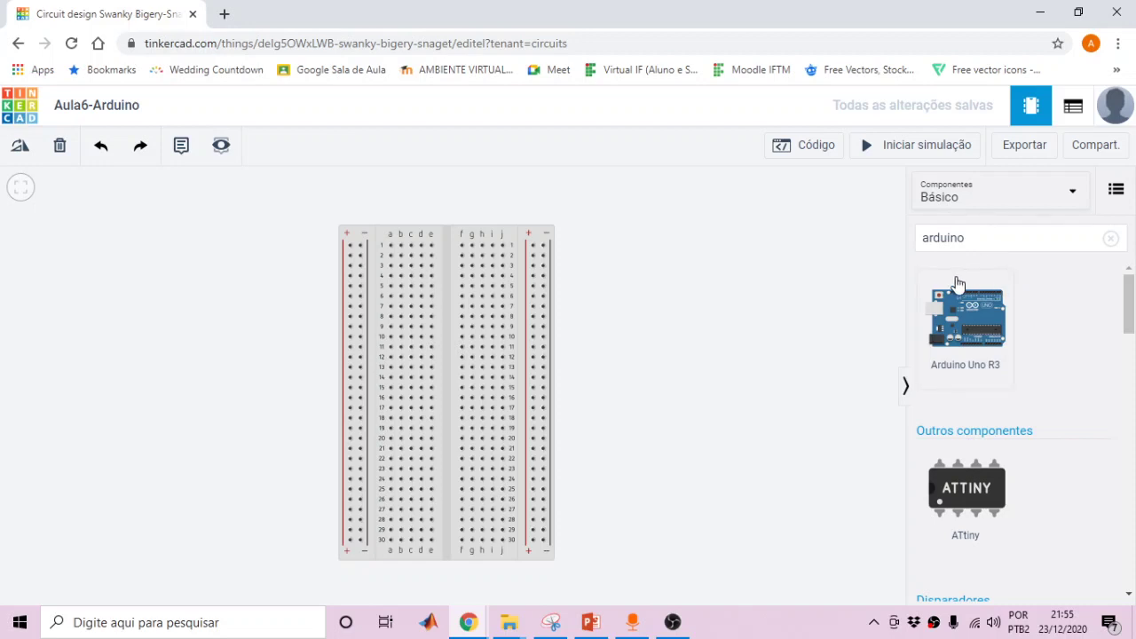
left_click_drag(244, 250, 172, 370)
left_click(725, 374)
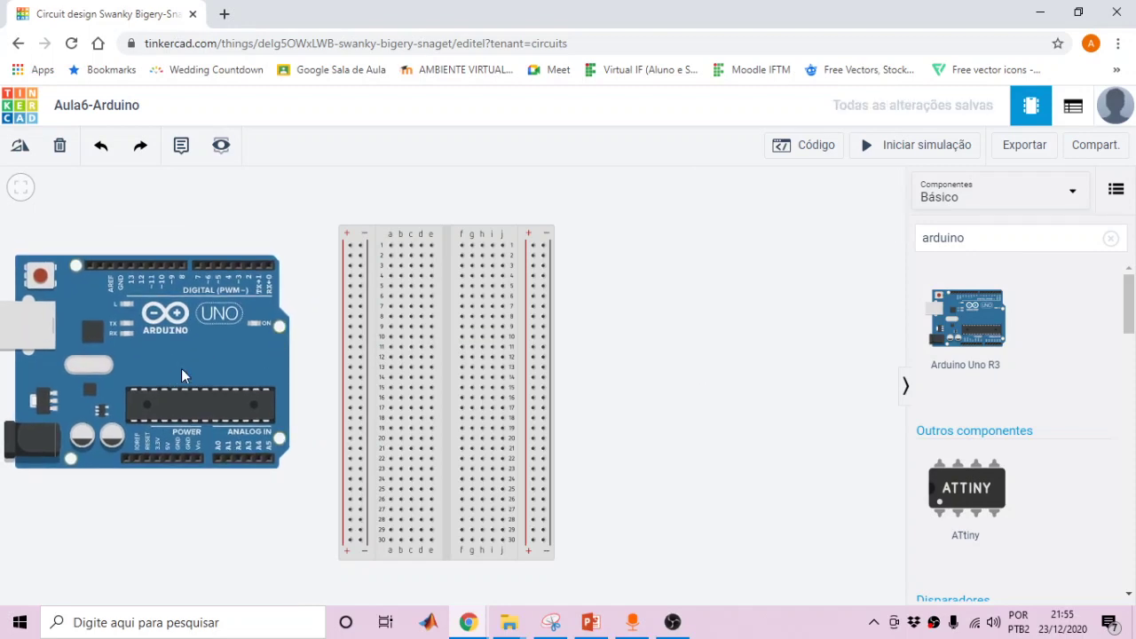
Wire the Arduino's 5V pin to the bottom hole of the breadboard's nearest positive rail and colour the wire red (vermelho).
left_click_drag(200, 527, 325, 495)
scroll(314, 448, "up", 1)
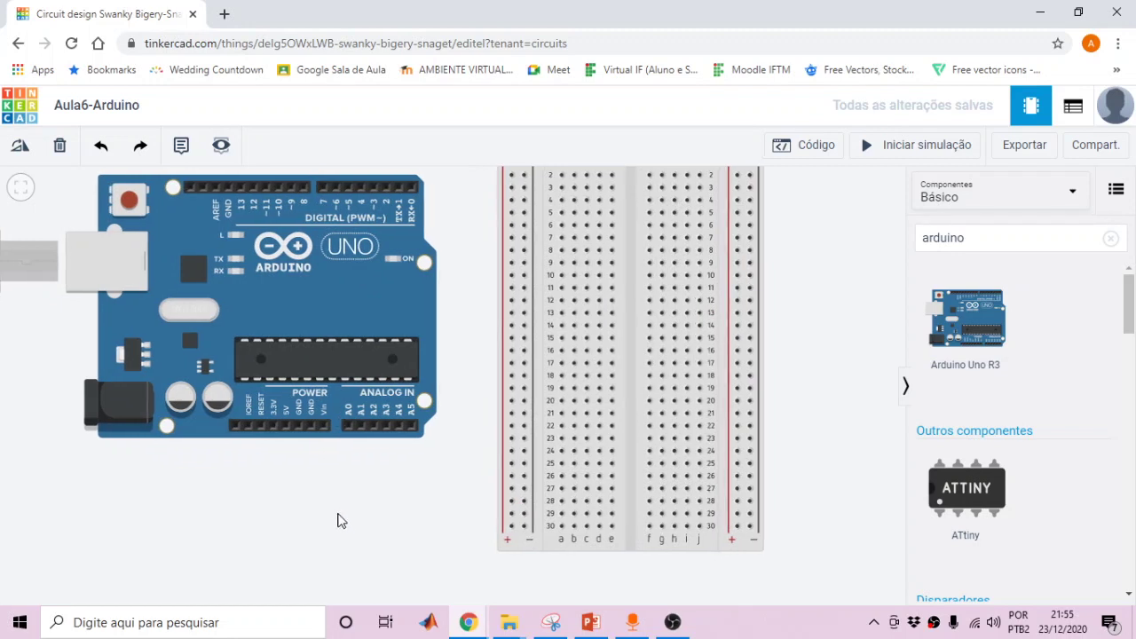
scroll(344, 517, "up", 1)
left_click(241, 399)
left_click(240, 552)
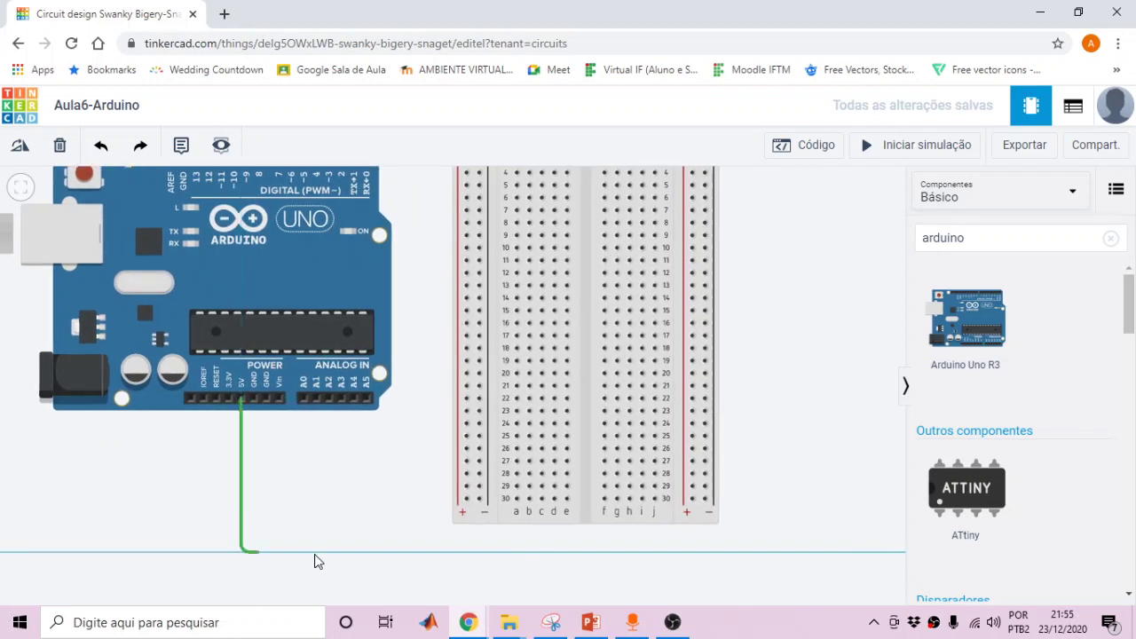
left_click(463, 552)
left_click(466, 498)
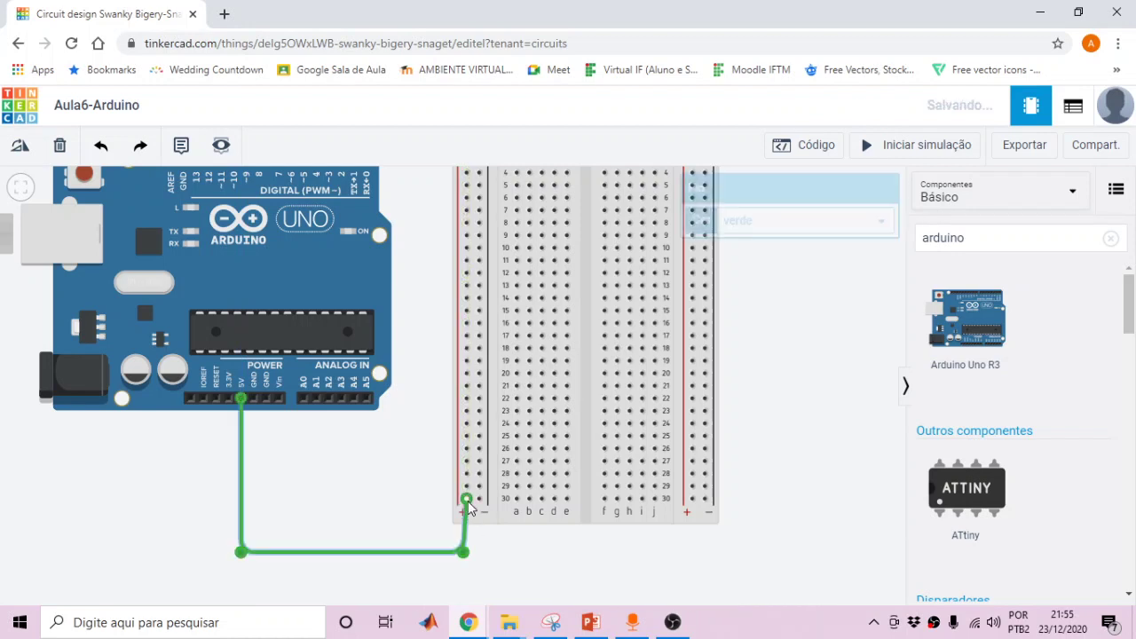
left_click(756, 222)
left_click(755, 255)
left_click(773, 381)
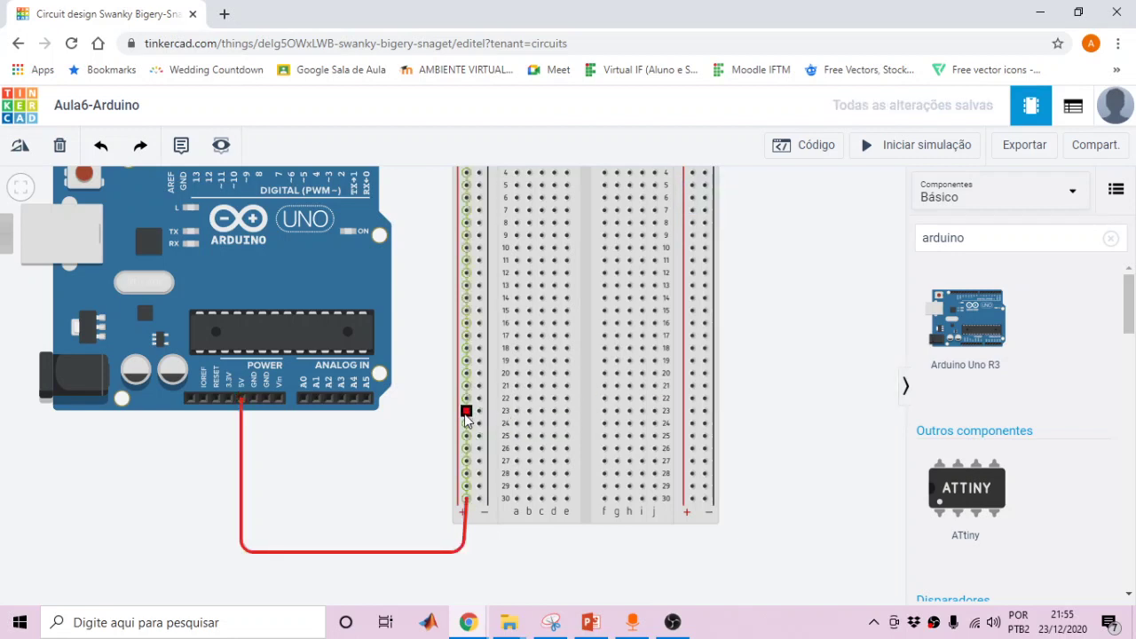
Wire the Arduino's GND pin to the bottom hole of the adjacent negative rail and colour the wire black (preto).
left_click(254, 399)
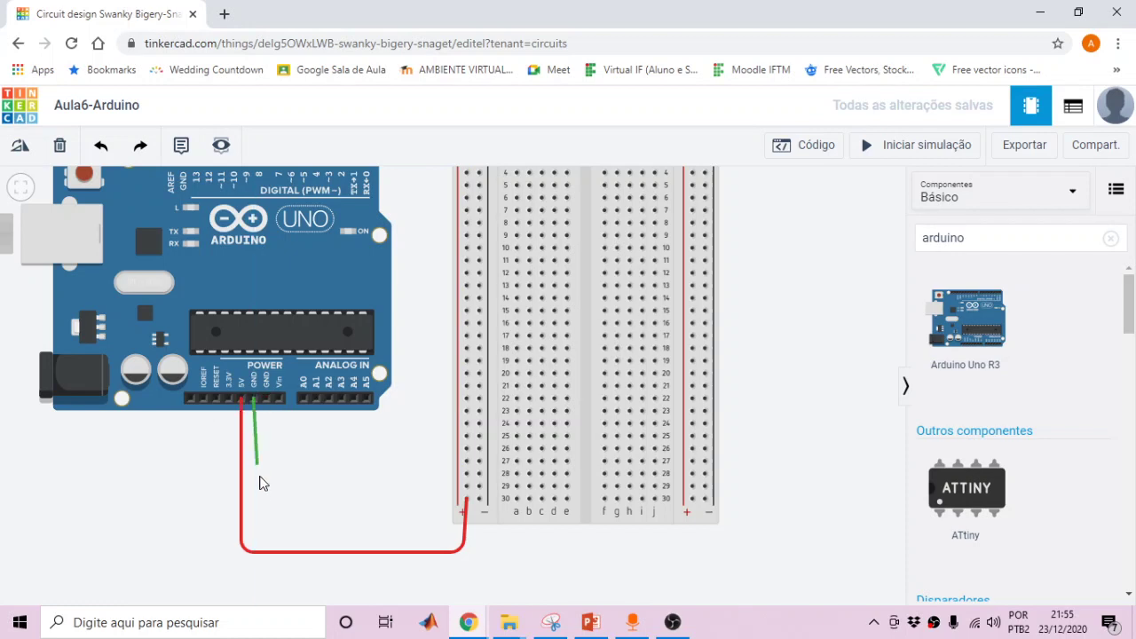
left_click(254, 566)
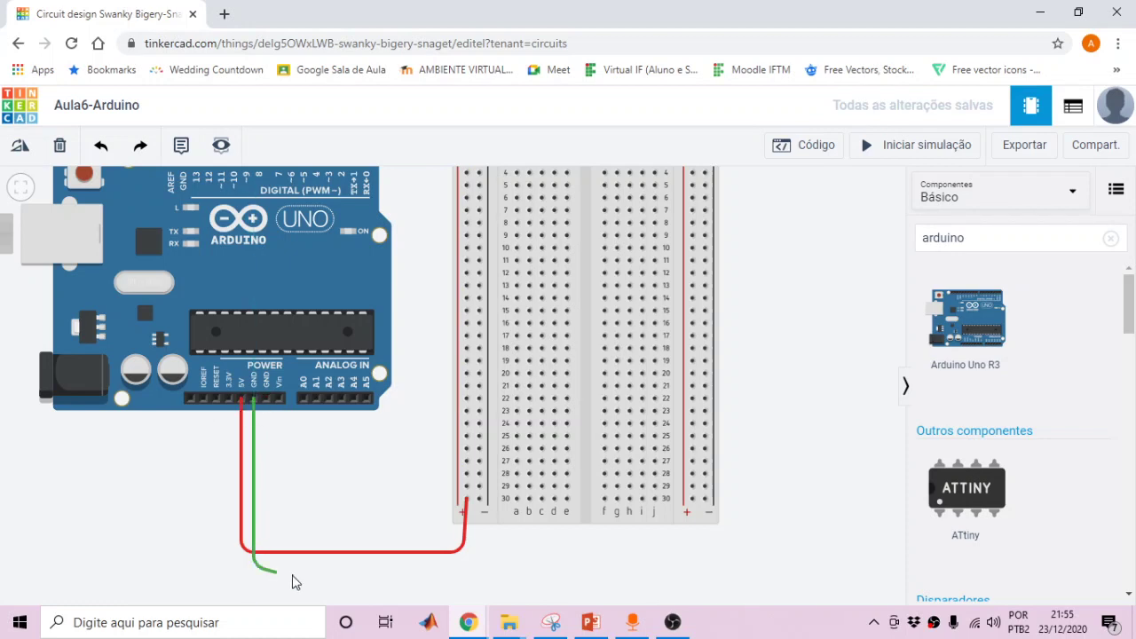
left_click(477, 565)
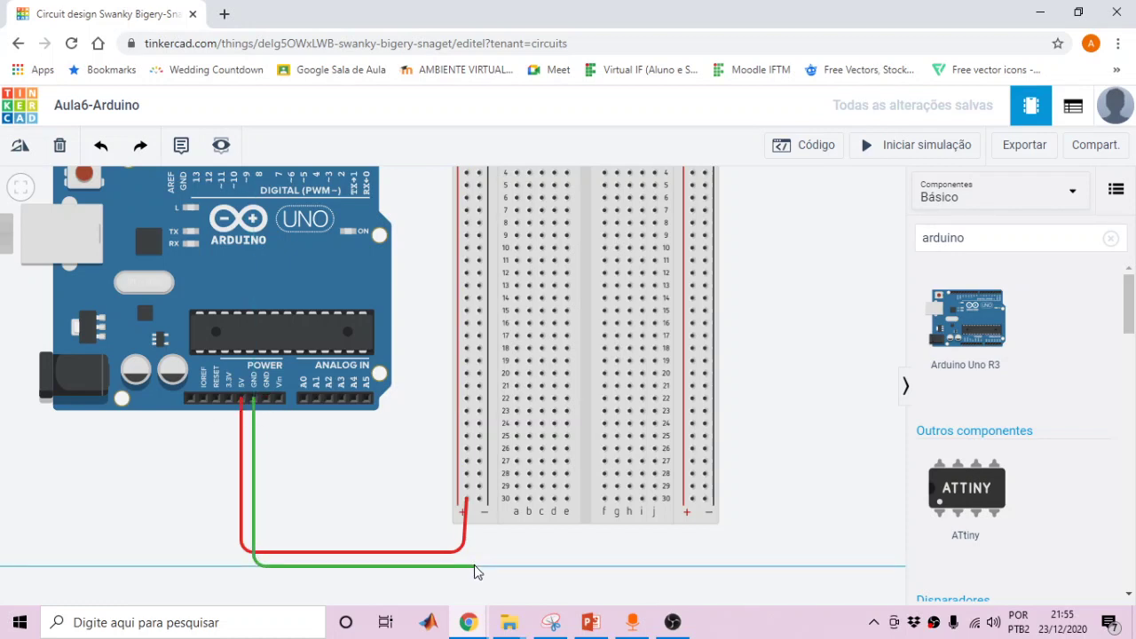
left_click(479, 501)
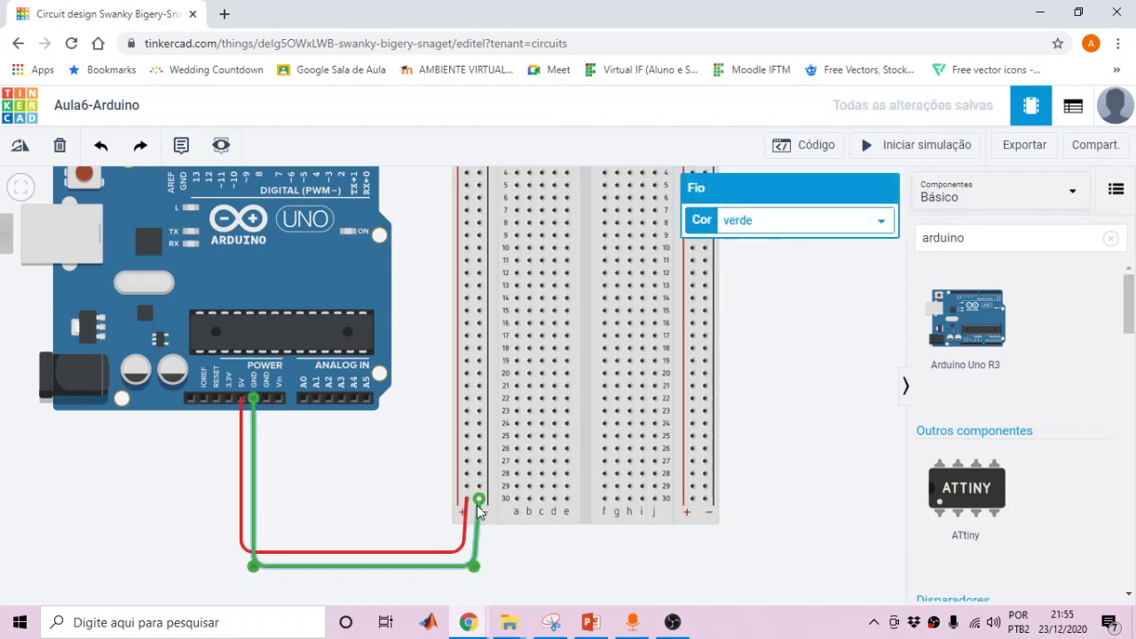
left_click(767, 224)
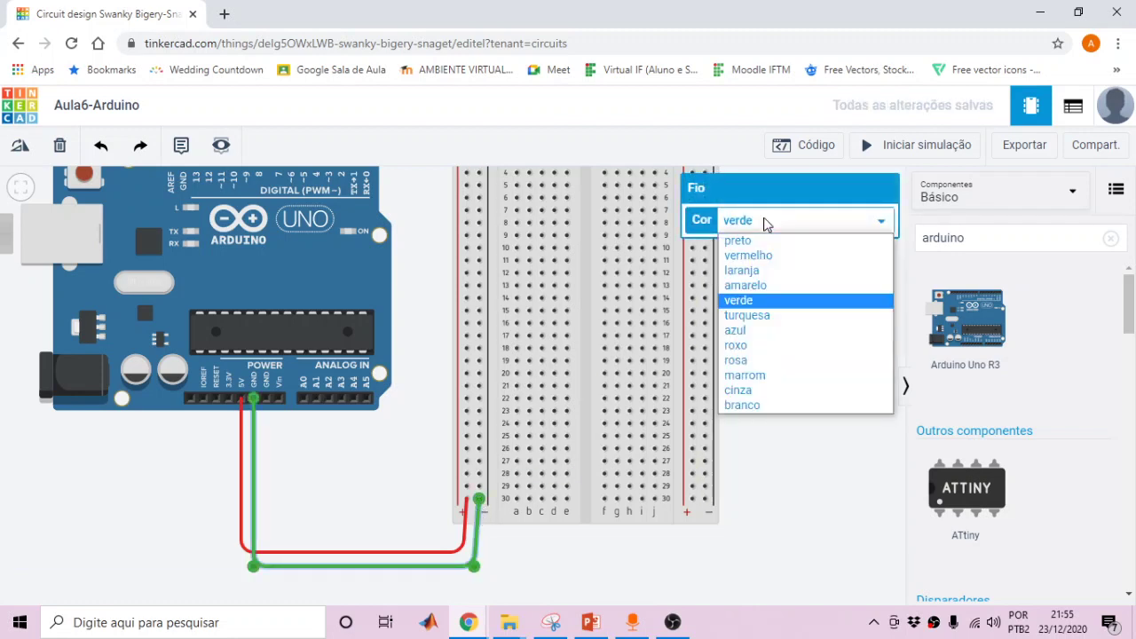
left_click(750, 240)
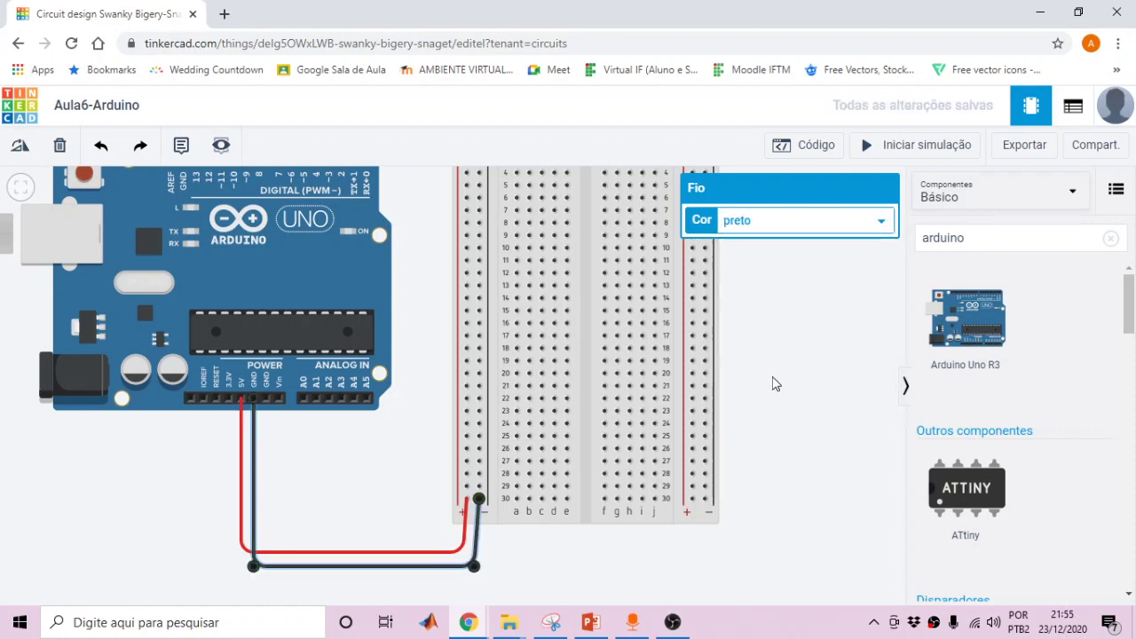
left_click(774, 373)
Search the components for "sensor de dis" and place the HC-SR04 ultrasonic distance sensor near the breadboard.
left_click_drag(793, 322, 773, 400)
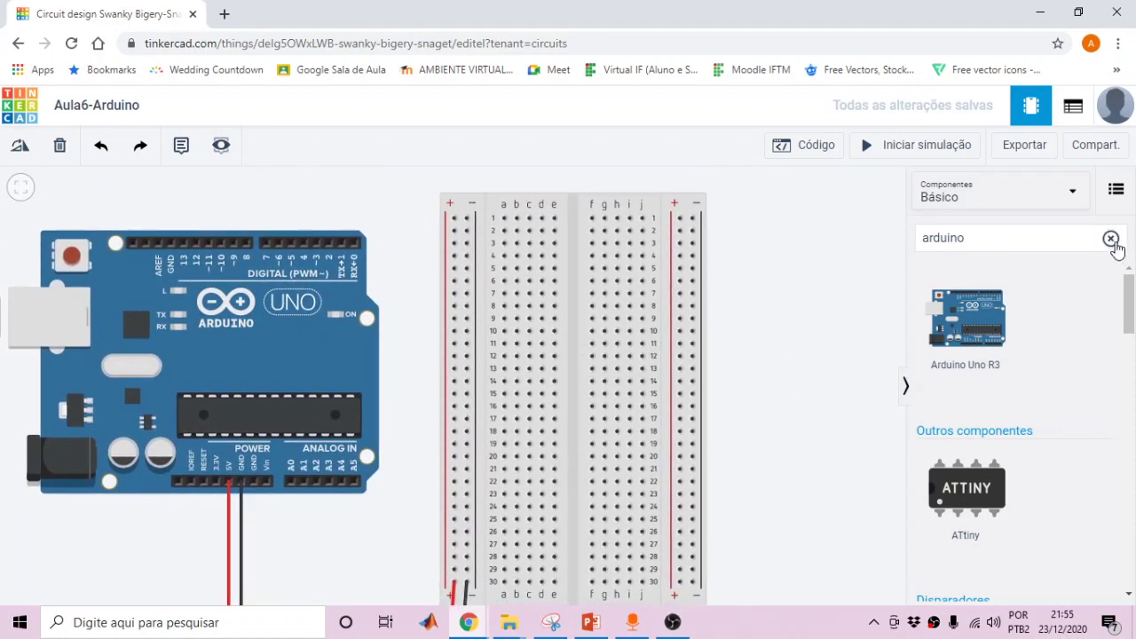
left_click(1109, 238)
left_click(1008, 240)
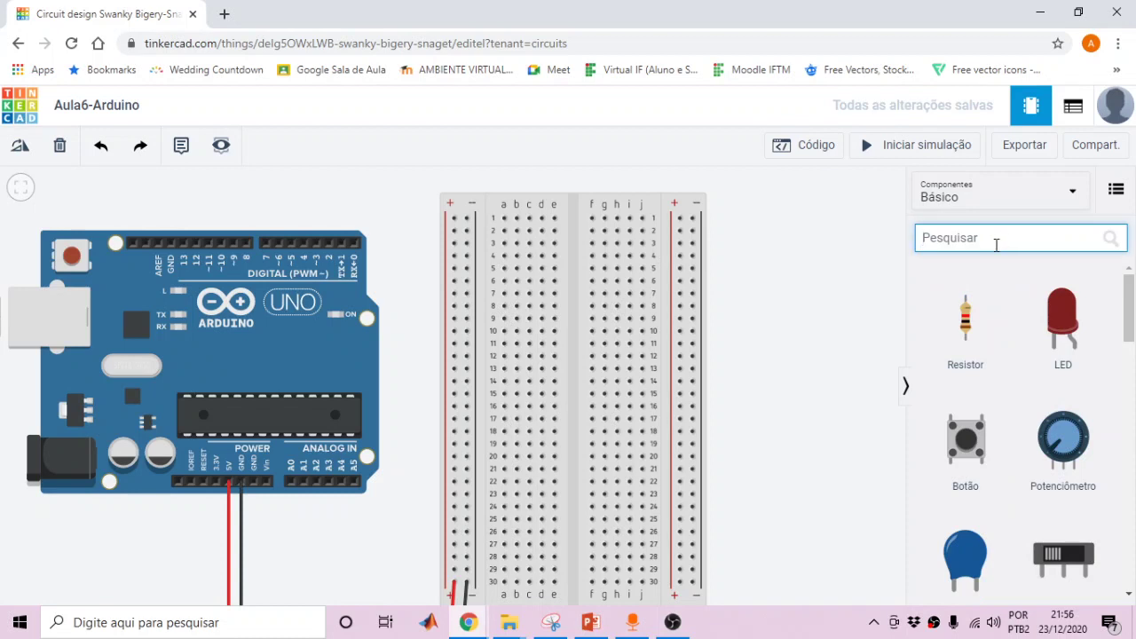
type("sensor de dis")
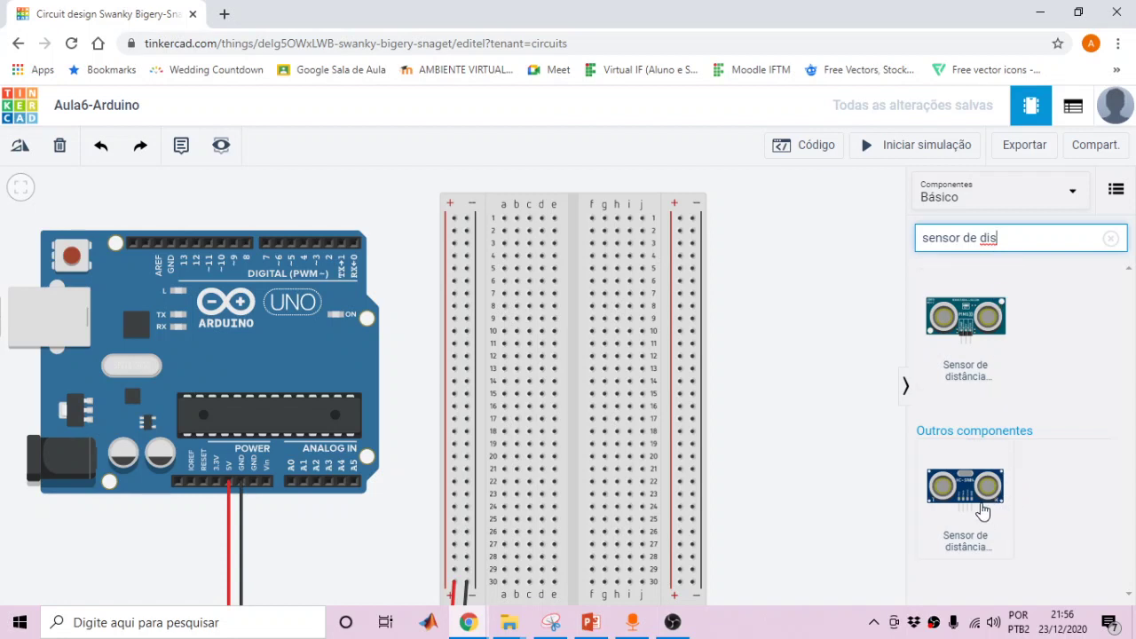
left_click_drag(980, 497, 769, 330)
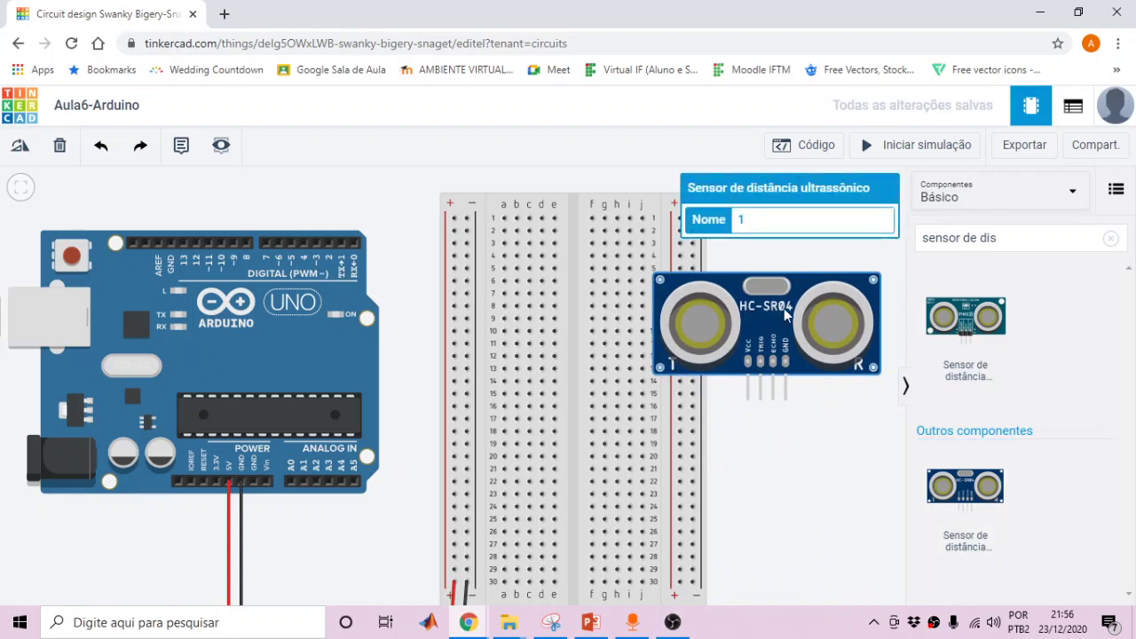
left_click(850, 468)
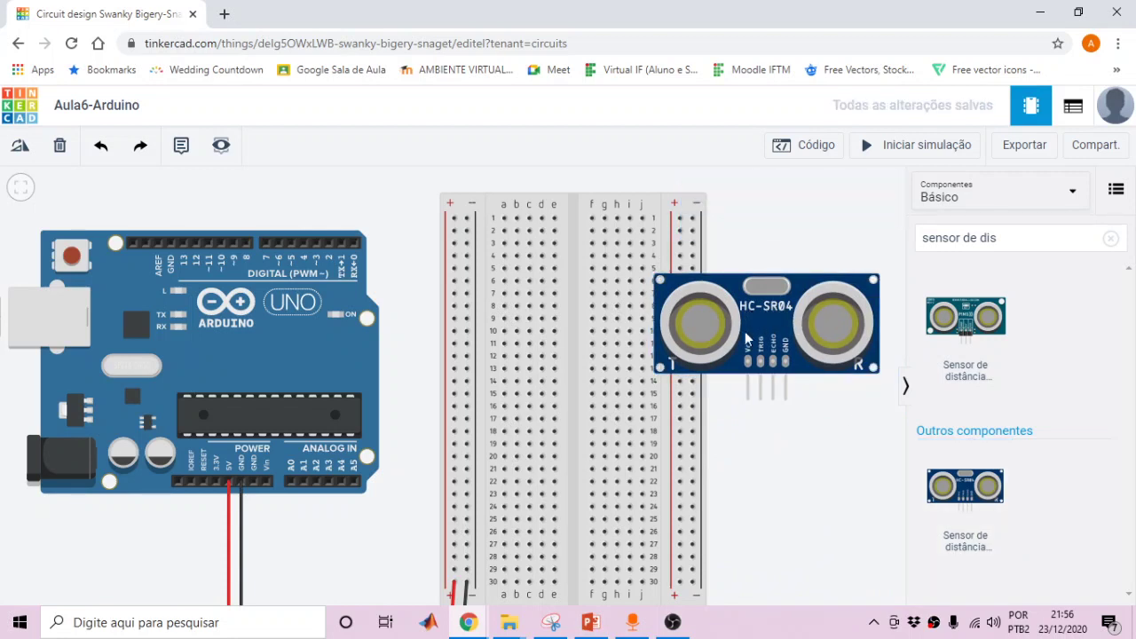
Rotate the HC-SR04 sensor to vertical and plug its four pins into column j, rows 2 to 5 of the breadboard.
left_click(784, 340)
key("r")
key("r")
key("r")
left_click_drag(766, 317, 702, 240)
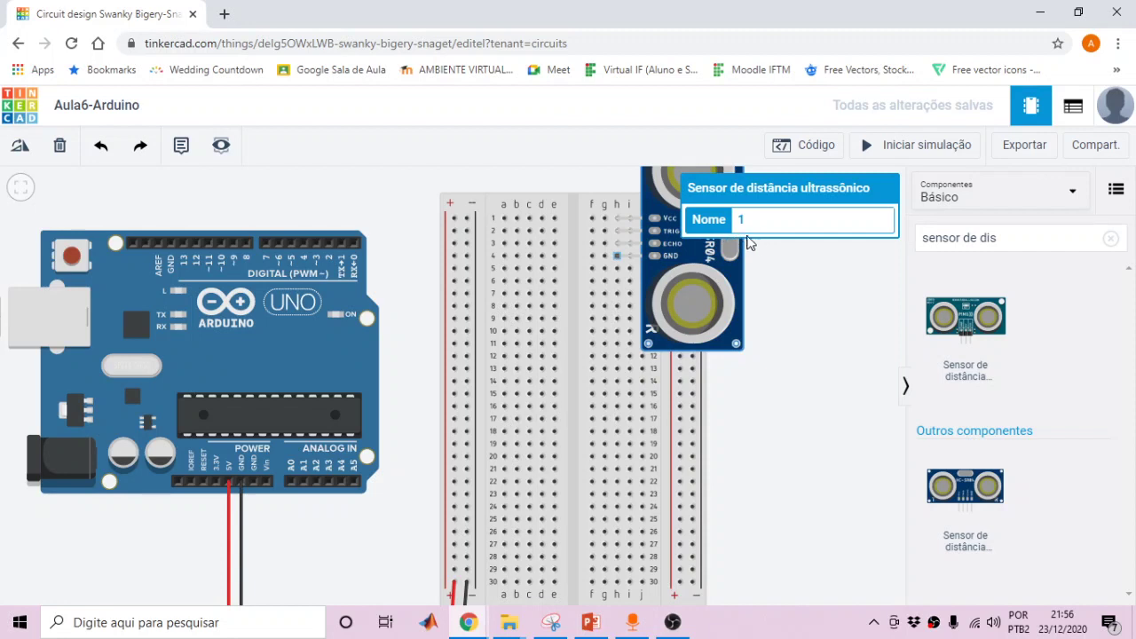
left_click(790, 304)
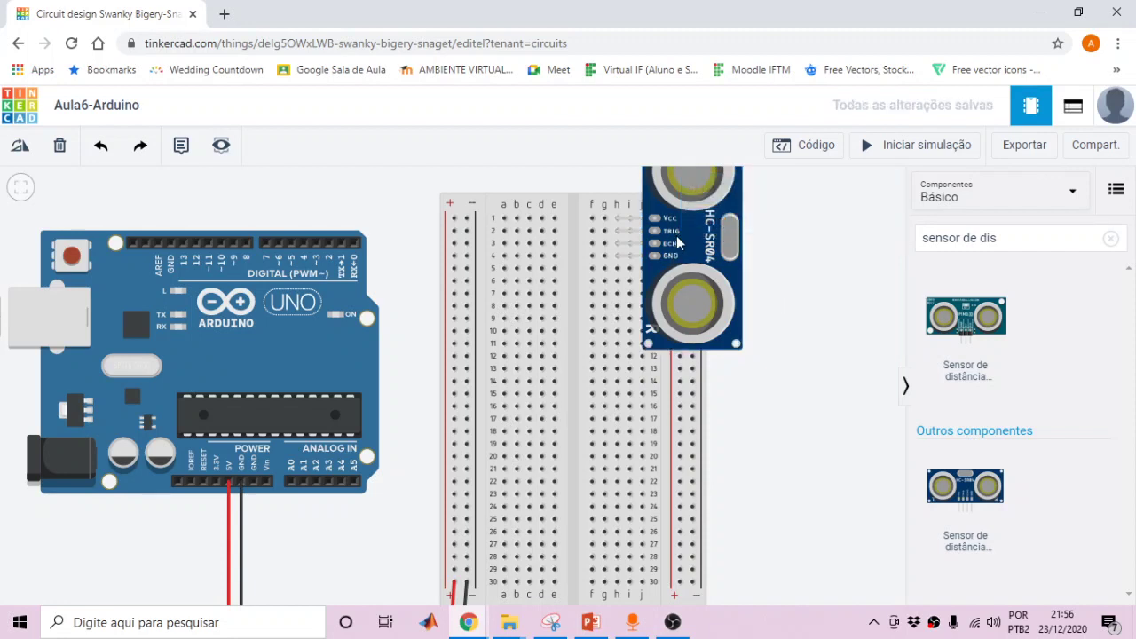
left_click_drag(677, 244, 702, 252)
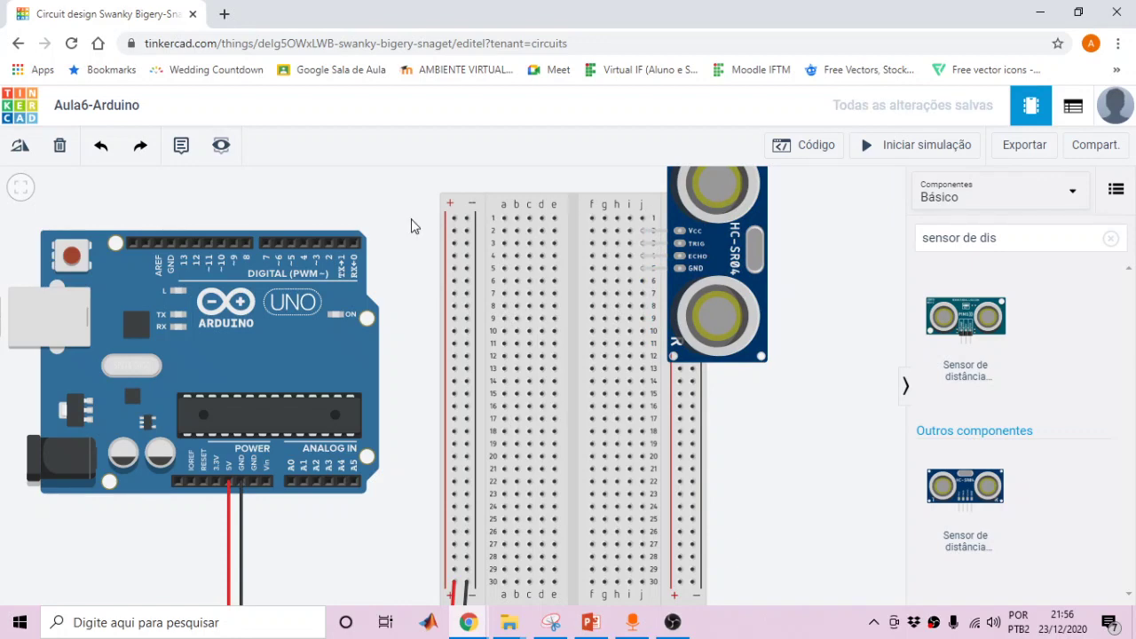
Wire hole f2 on the sensor's Vcc row to the top of the powered positive rail and colour the wire red (vermelho).
scroll(410, 251, "up", 3)
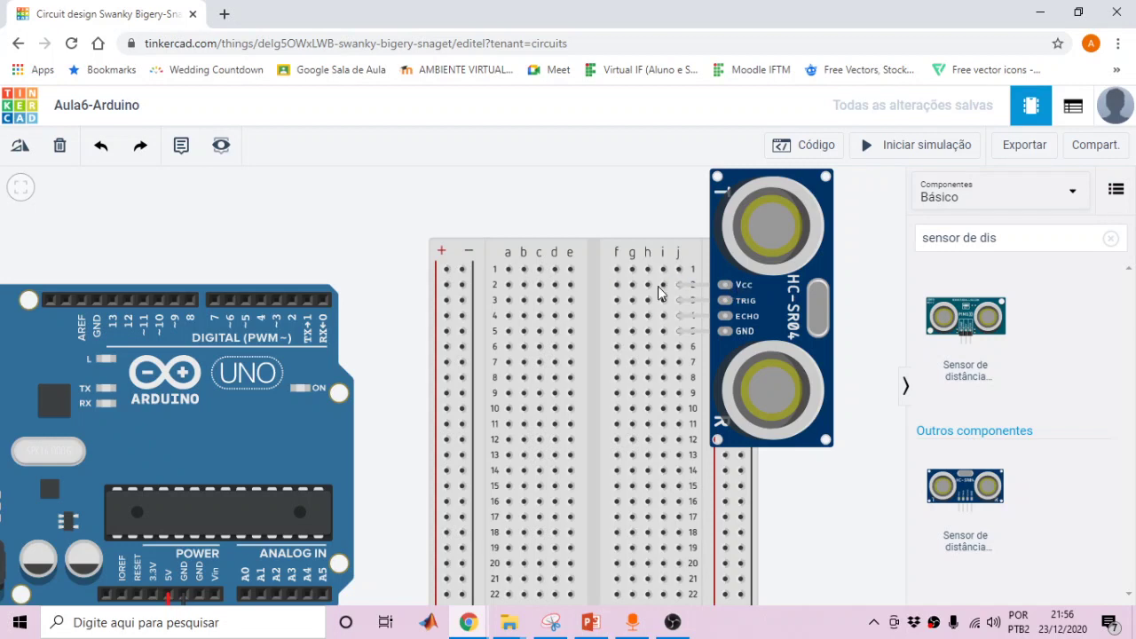
left_click(617, 285)
left_click(597, 286)
left_click(588, 256)
left_click(458, 252)
left_click(451, 268)
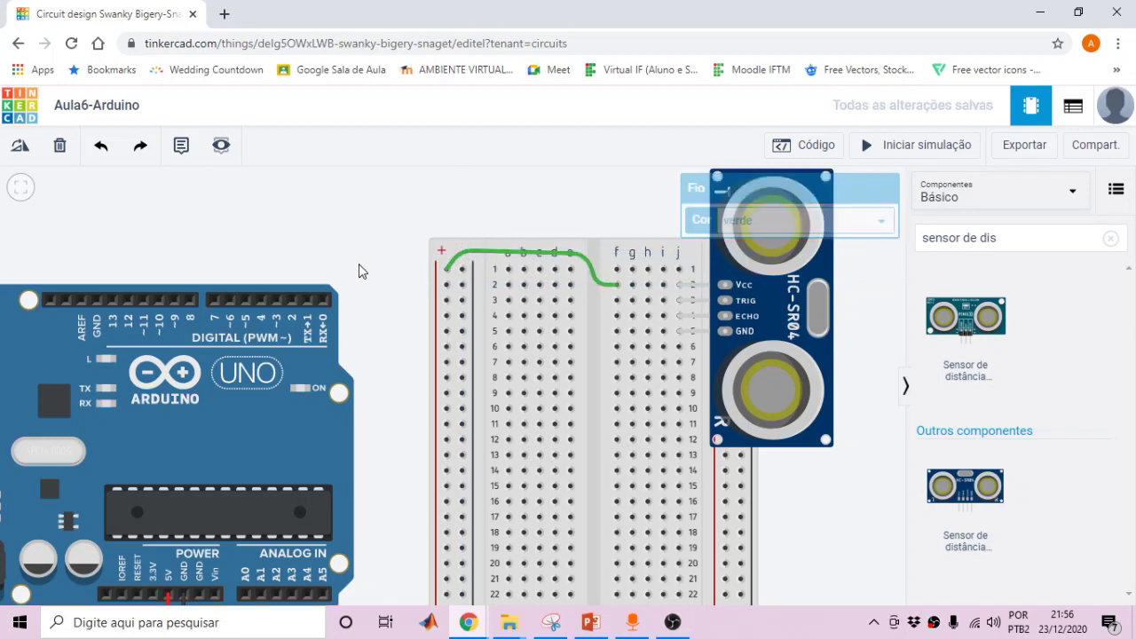
left_click(556, 250)
left_click(559, 254)
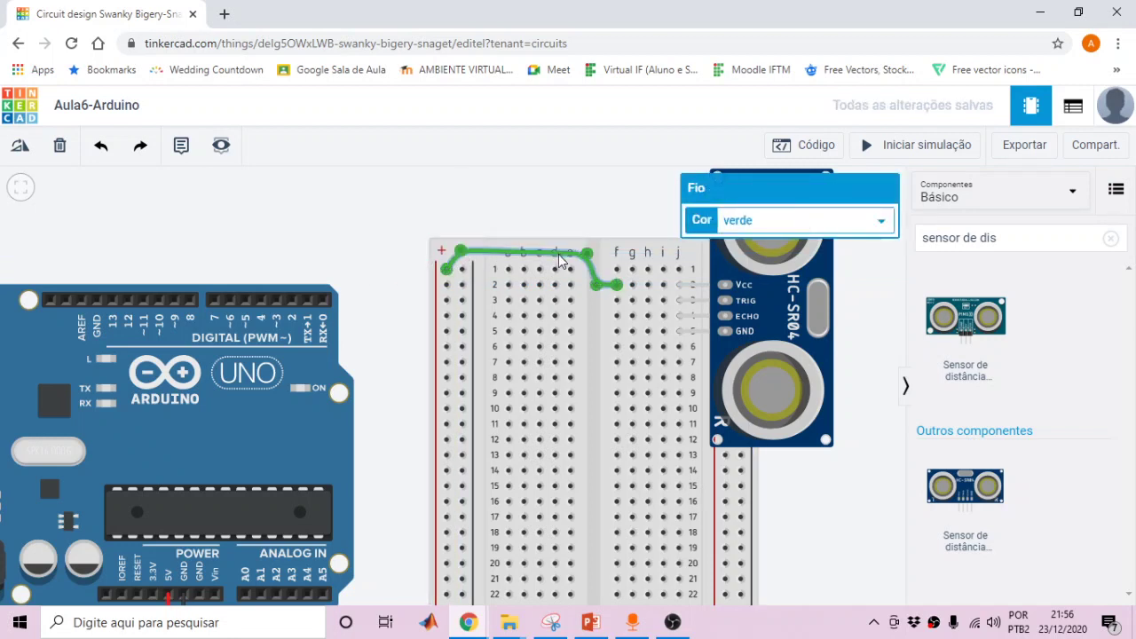
left_click(750, 227)
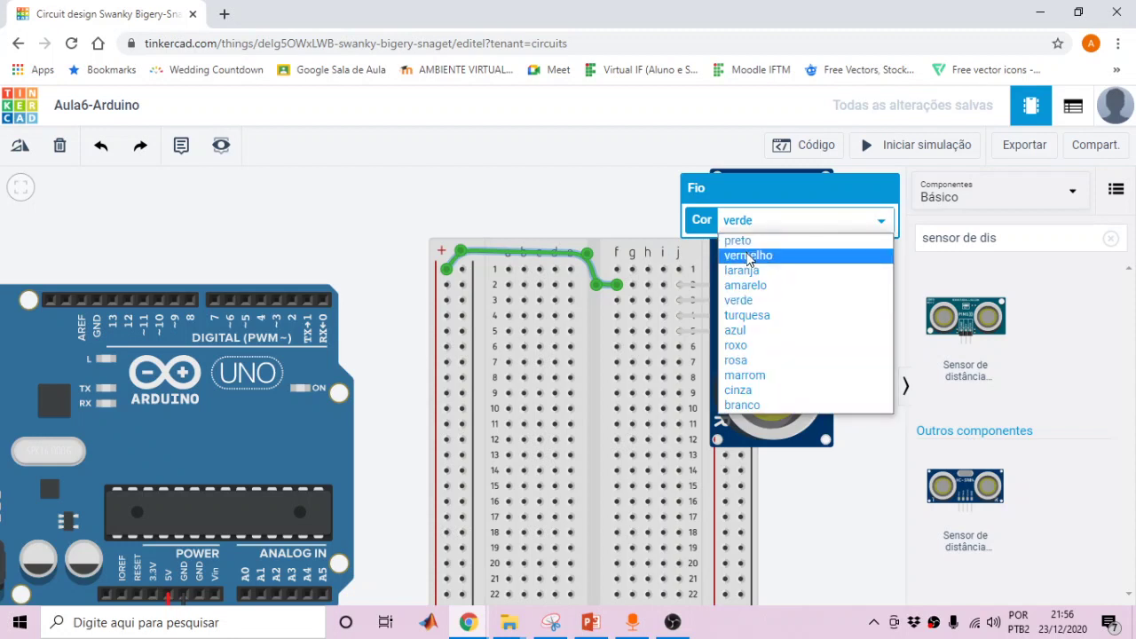
left_click(750, 255)
left_click(624, 211)
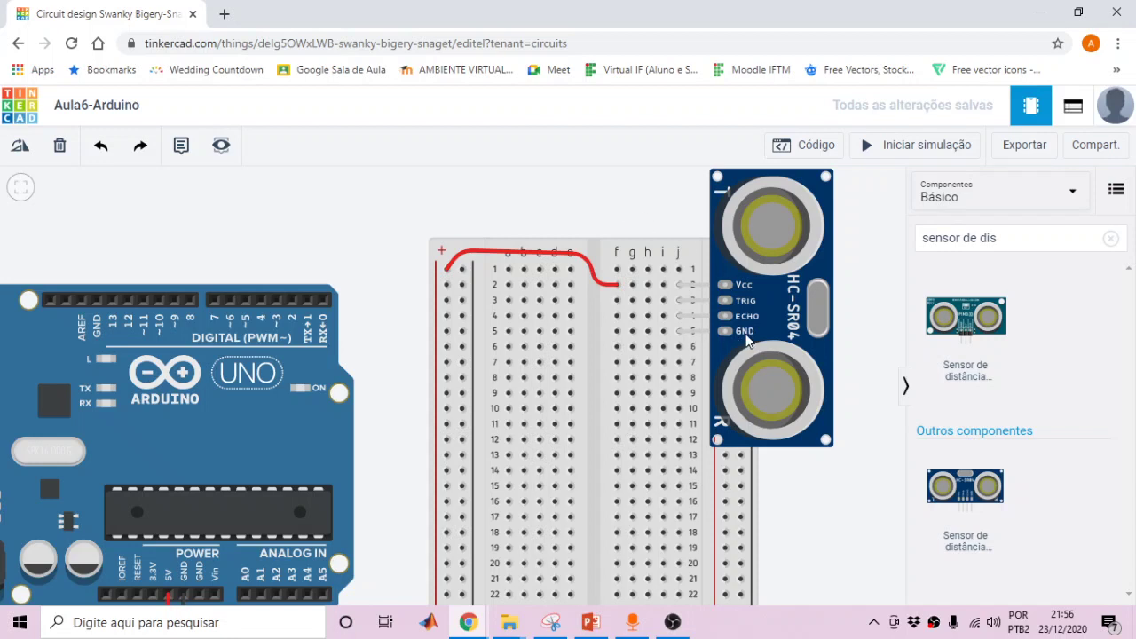
Wire hole f5 on the sensor's GND row to the grounded negative rail at row 5 and colour the wire black (preto).
left_click(617, 333)
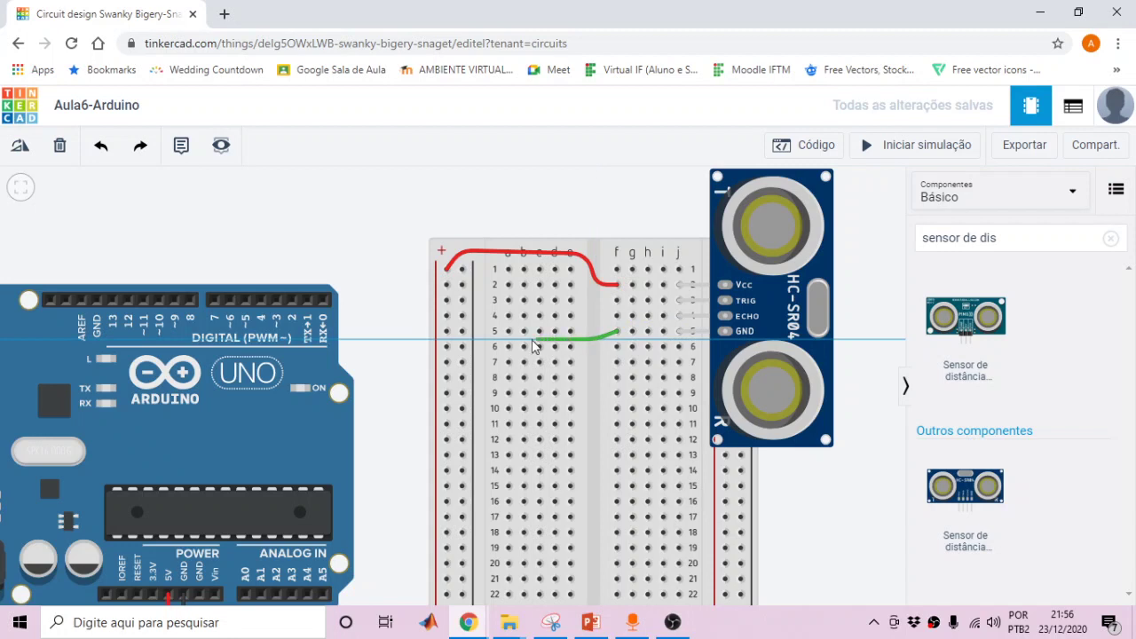
left_click(461, 332)
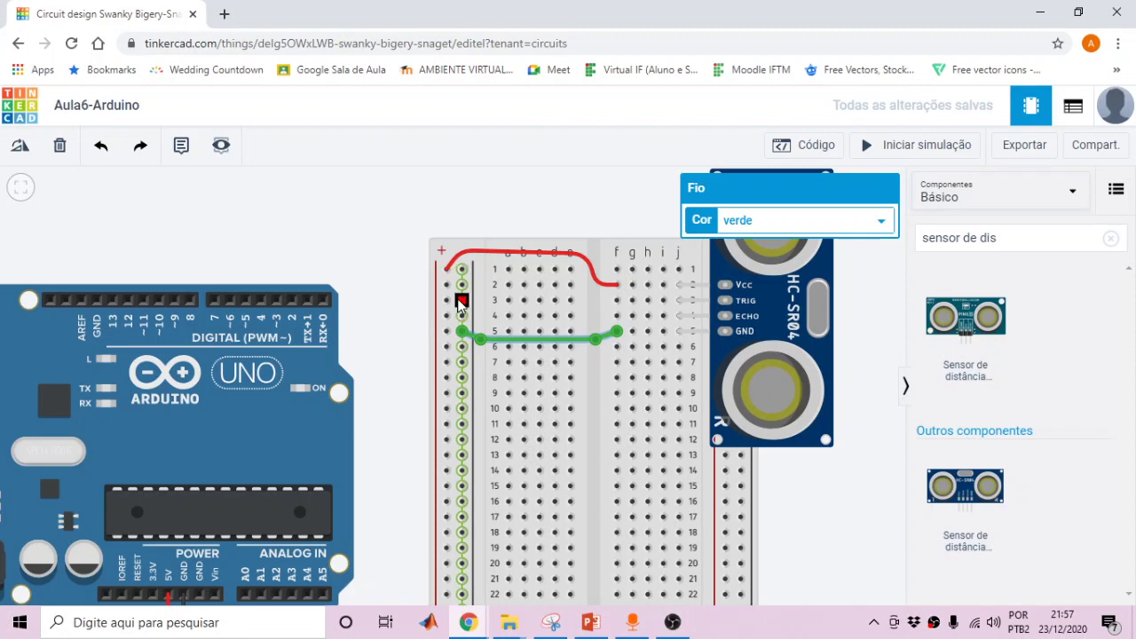
left_click(787, 226)
left_click(739, 240)
left_click(578, 205)
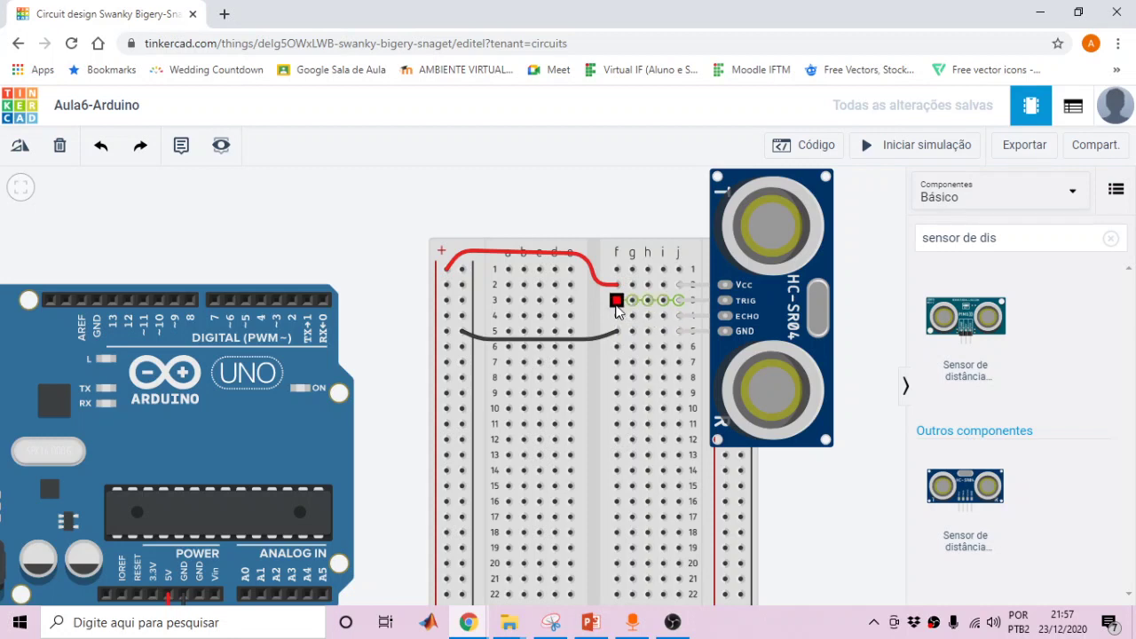
Wire hole f3 on the sensor's TRIG row to digital pin 2 of the Arduino, routing it with bends between the boards.
left_click_drag(381, 370, 408, 382)
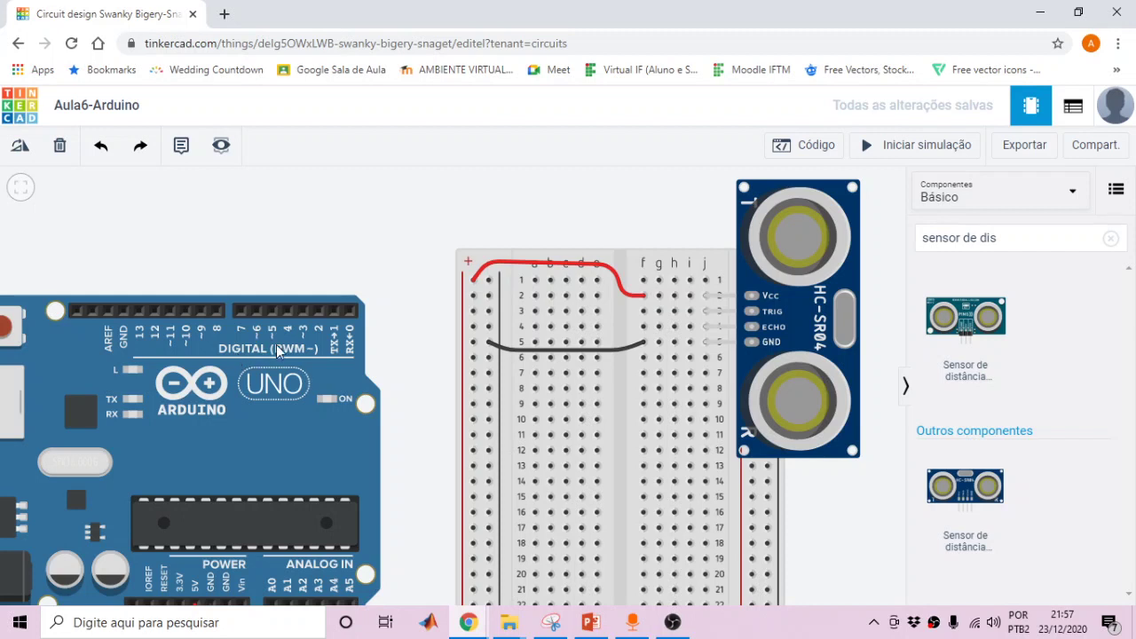
scroll(264, 353, "up", 1)
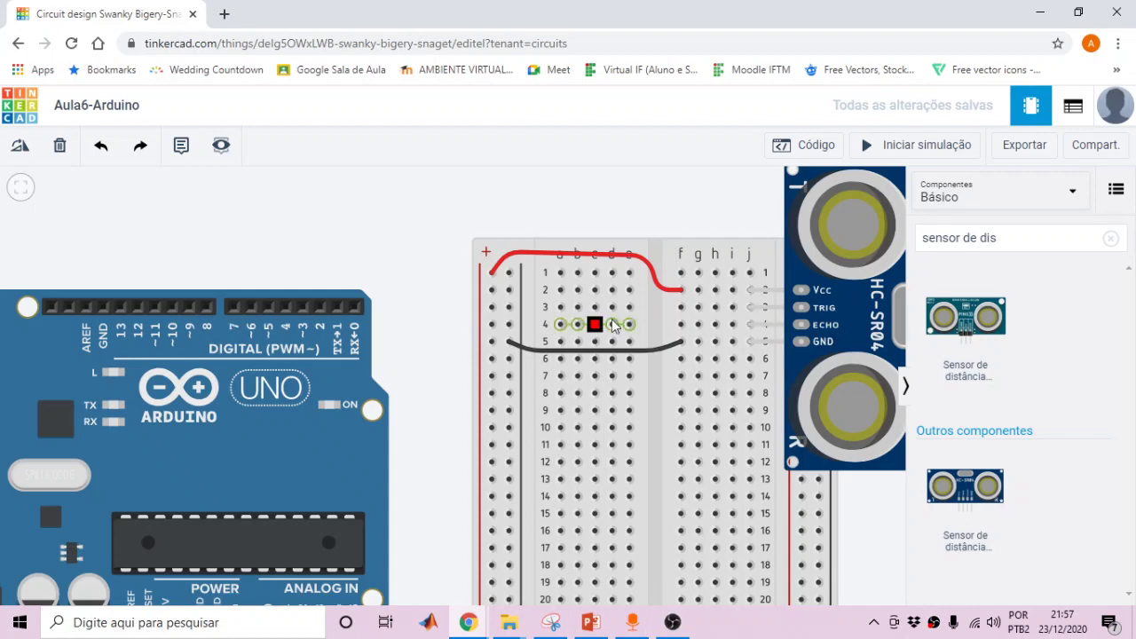
left_click(681, 307)
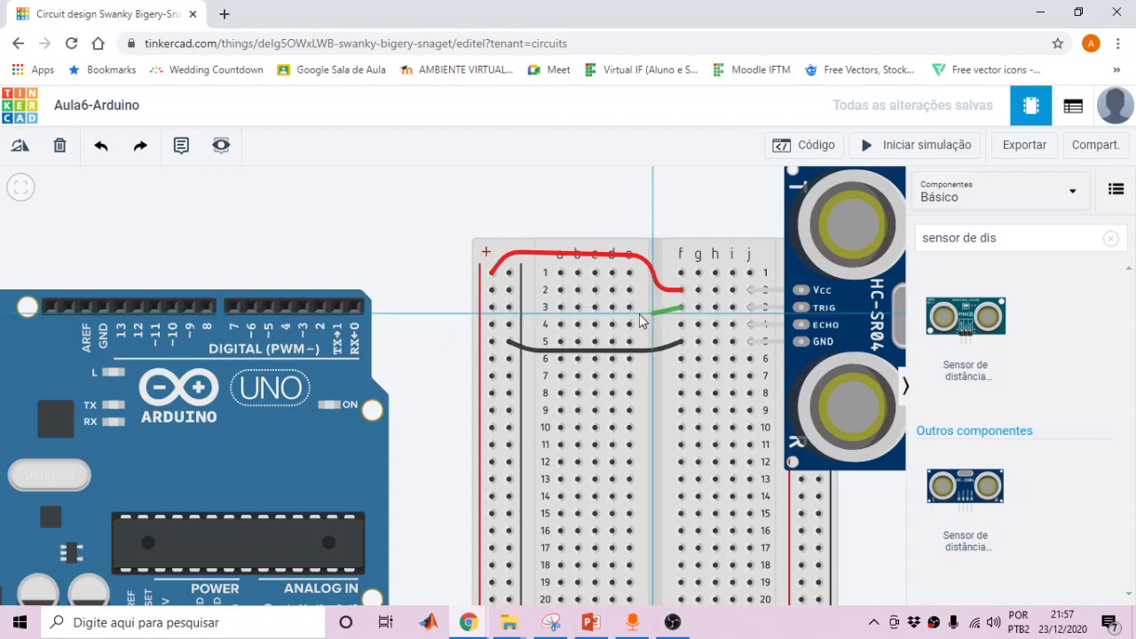
left_click(454, 313)
left_click(453, 252)
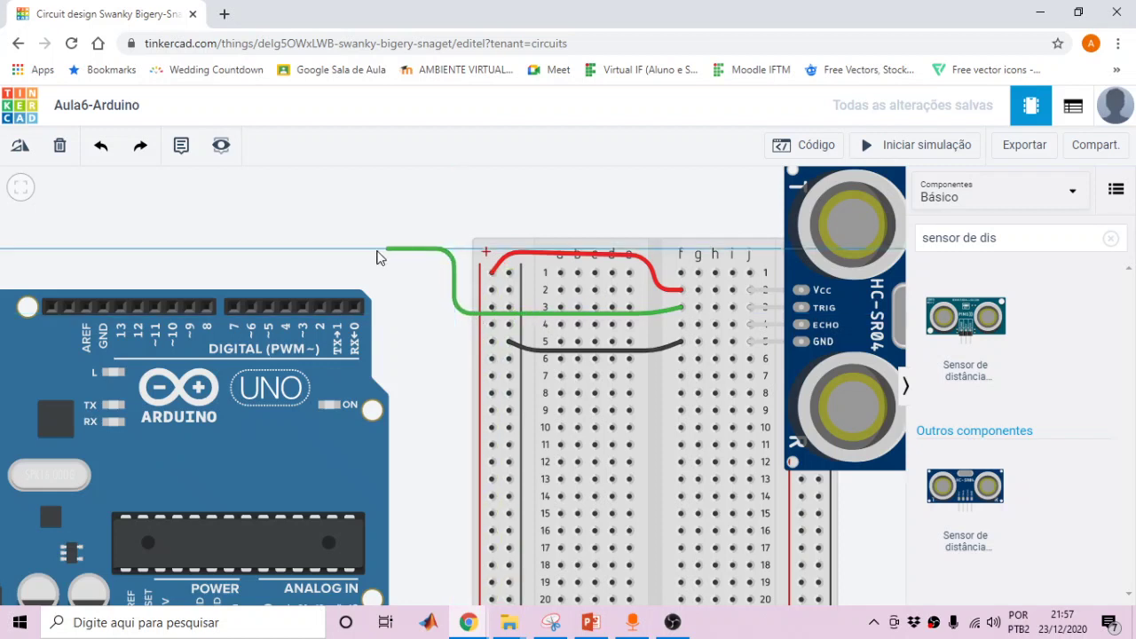
left_click(322, 253)
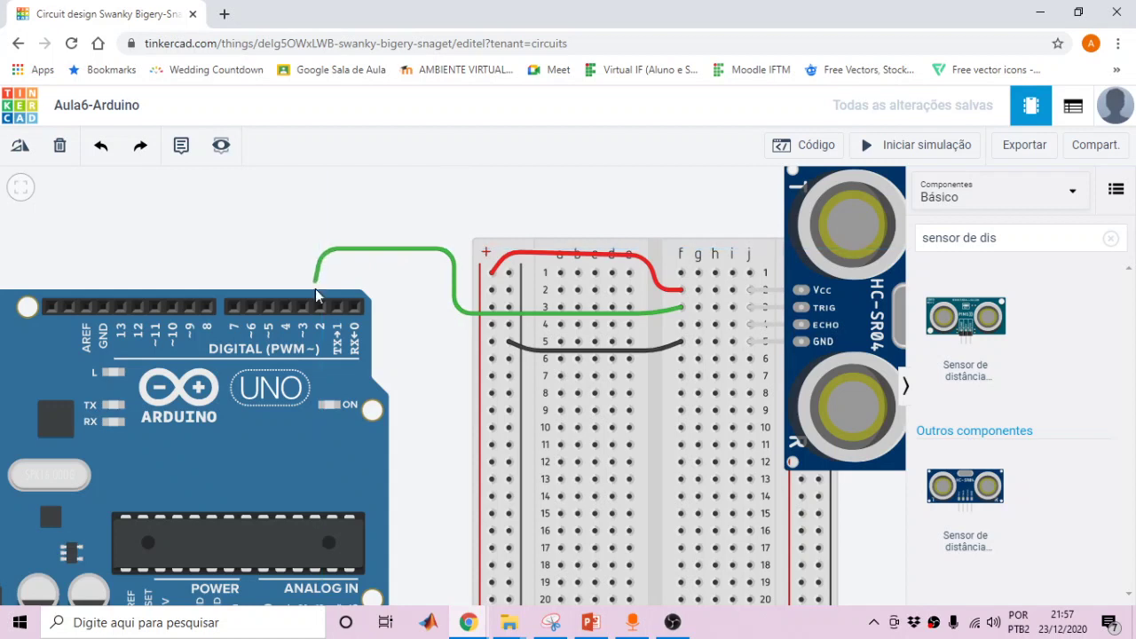
left_click(323, 310)
left_click(304, 275)
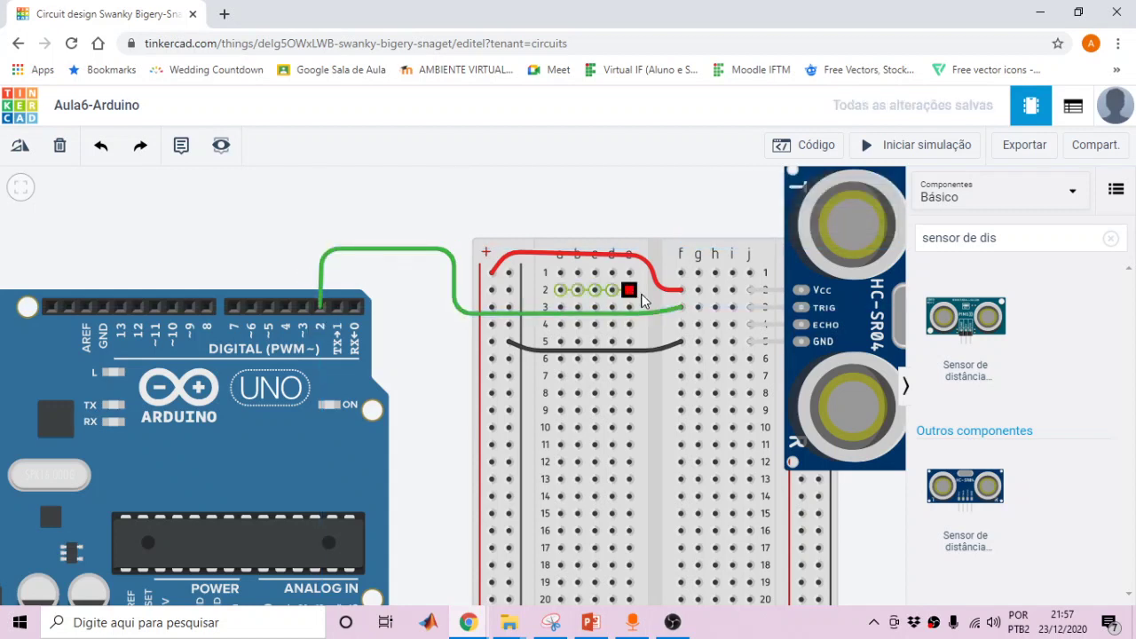
Wire hole f4 on the sensor's ECHO row to Arduino digital pin 3, routing it around the pin 2 wire.
left_click(681, 324)
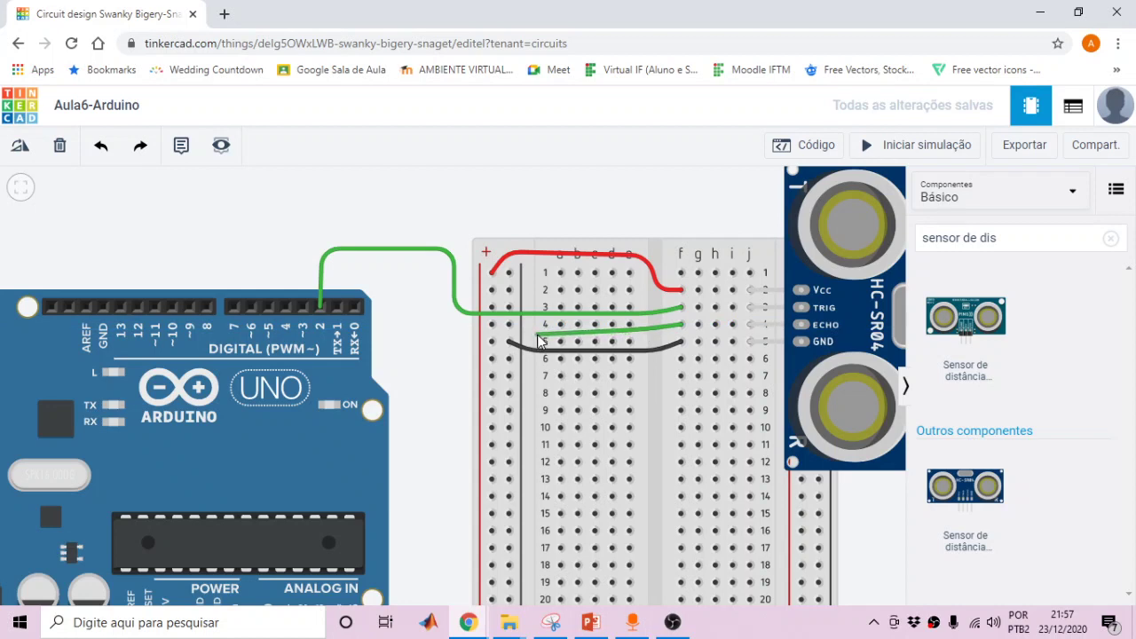
left_click(444, 335)
left_click(445, 230)
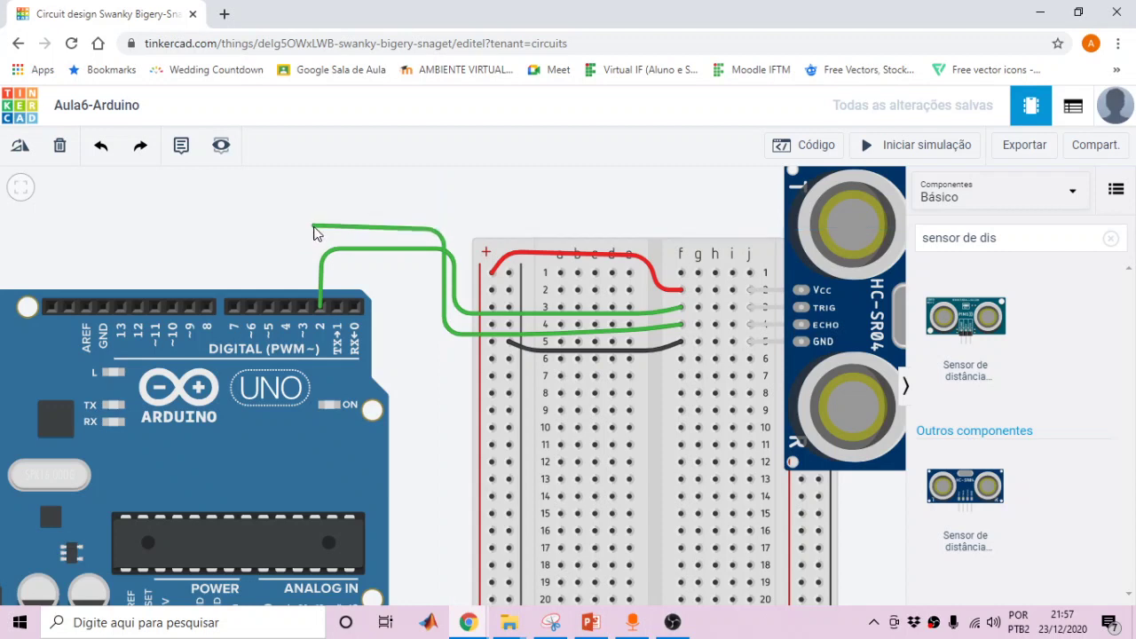
left_click(306, 230)
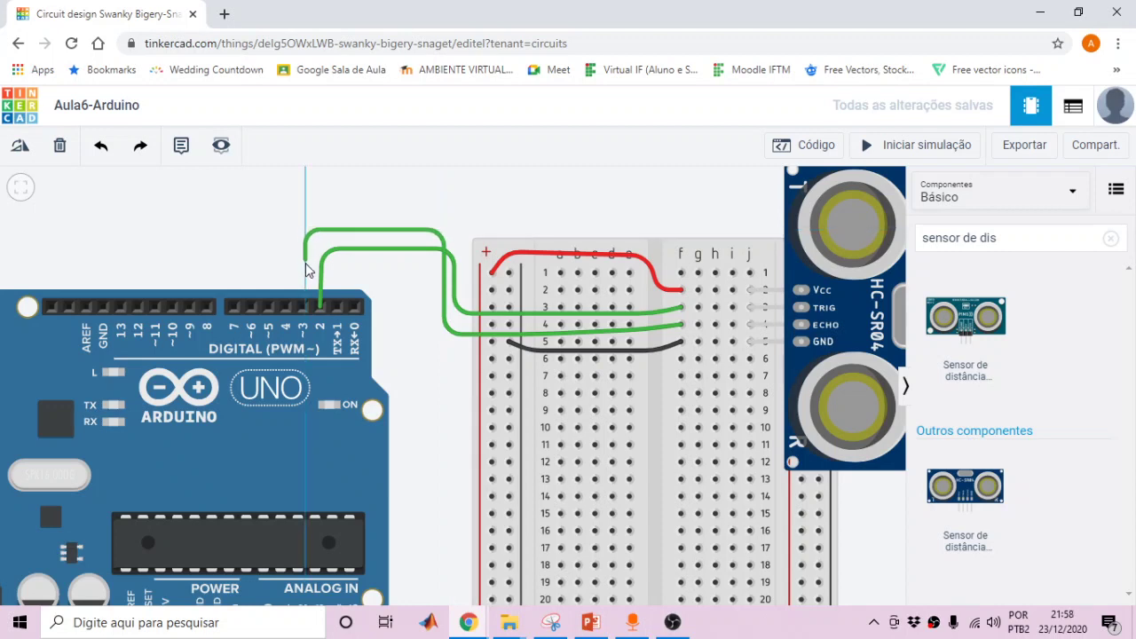
left_click(303, 307)
left_click(274, 263)
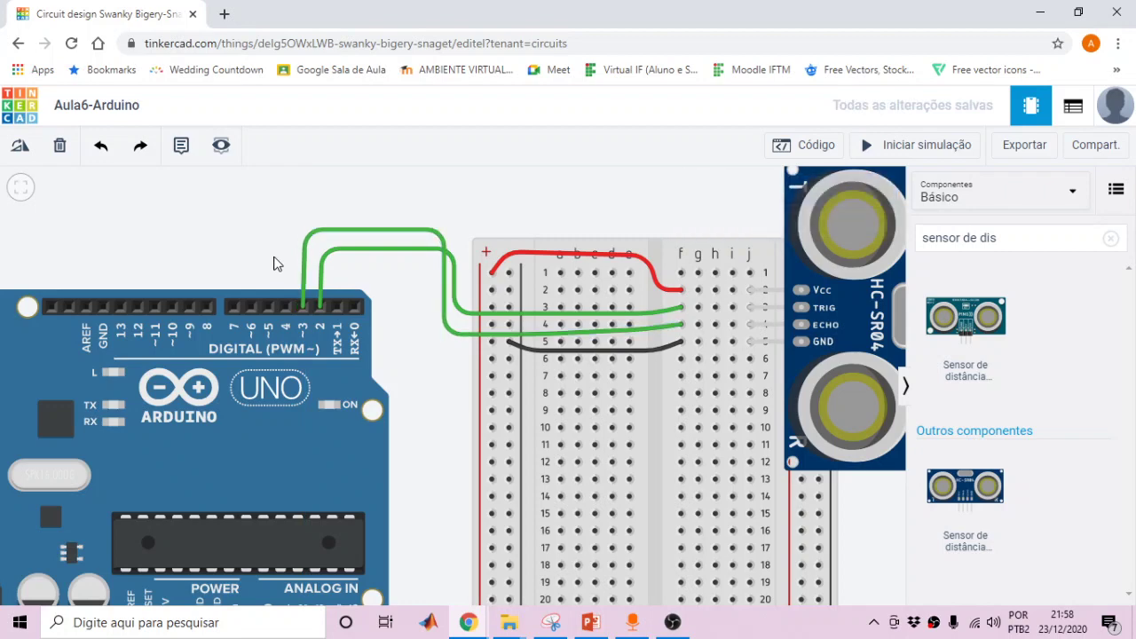
Show the Arduino's code and switch the editor from blocks to text only (Texto), accepting the loss of the blocks.
left_click_drag(411, 401, 355, 449)
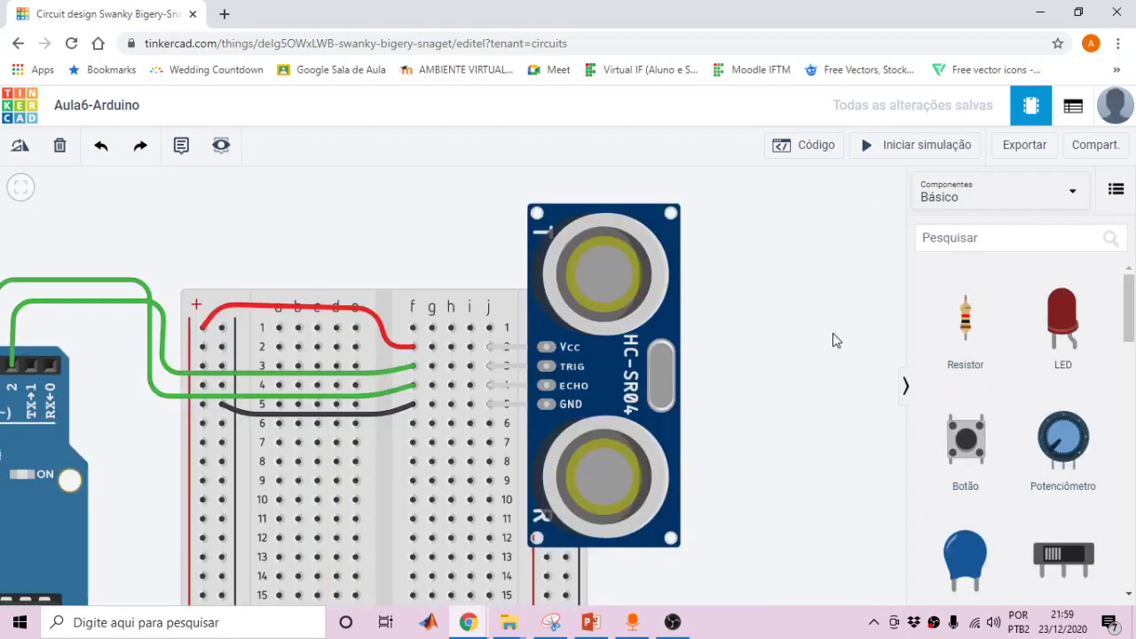
left_click(813, 150)
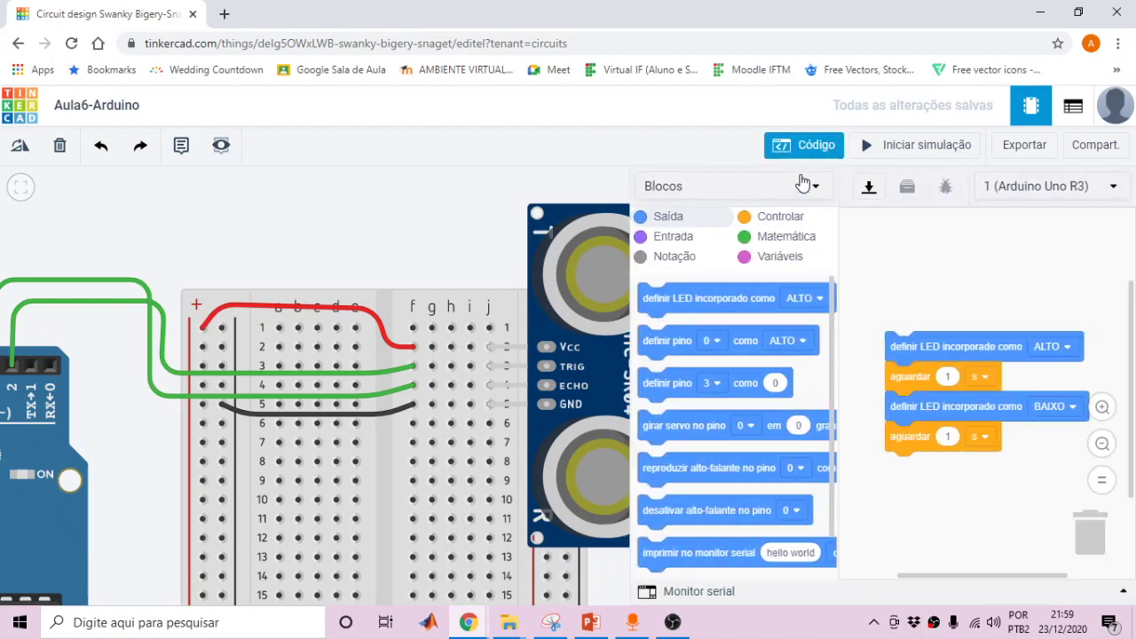
left_click(810, 188)
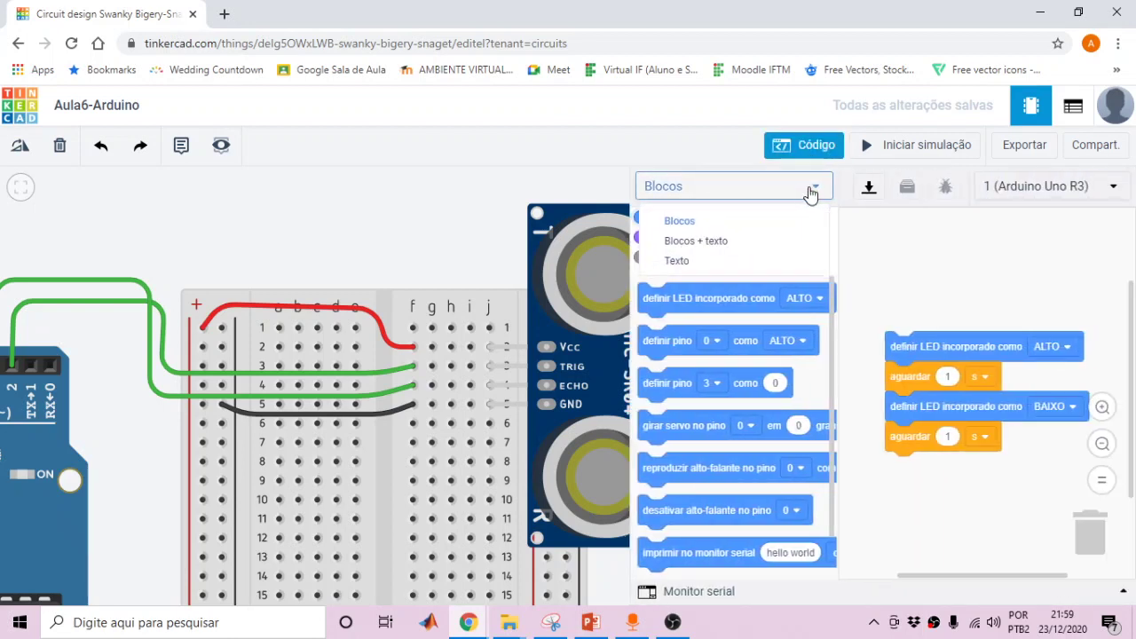
left_click(683, 269)
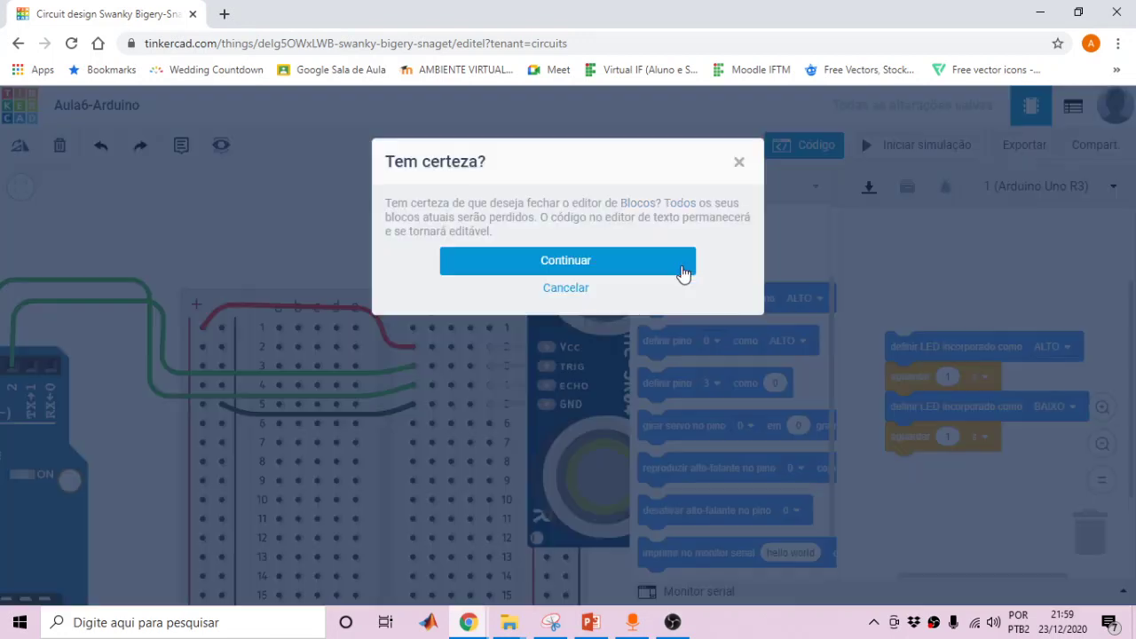
left_click(620, 266)
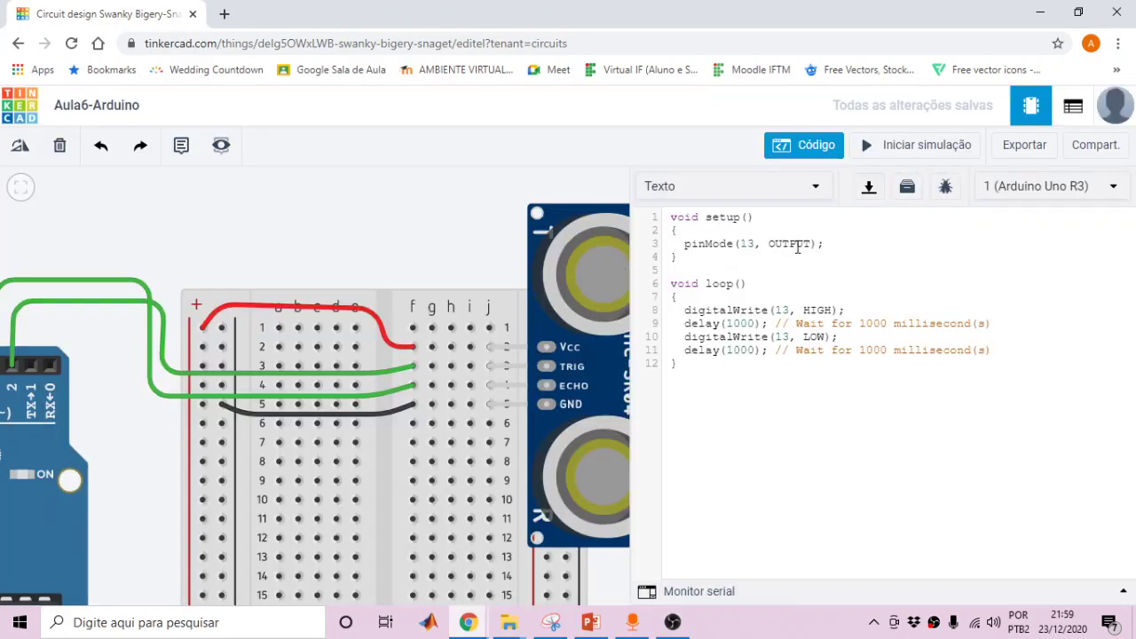
Delete the default pinMode statement in setup() and the four default digitalWrite and delay lines in loop().
left_click(684, 243)
left_click_drag(746, 244, 825, 243)
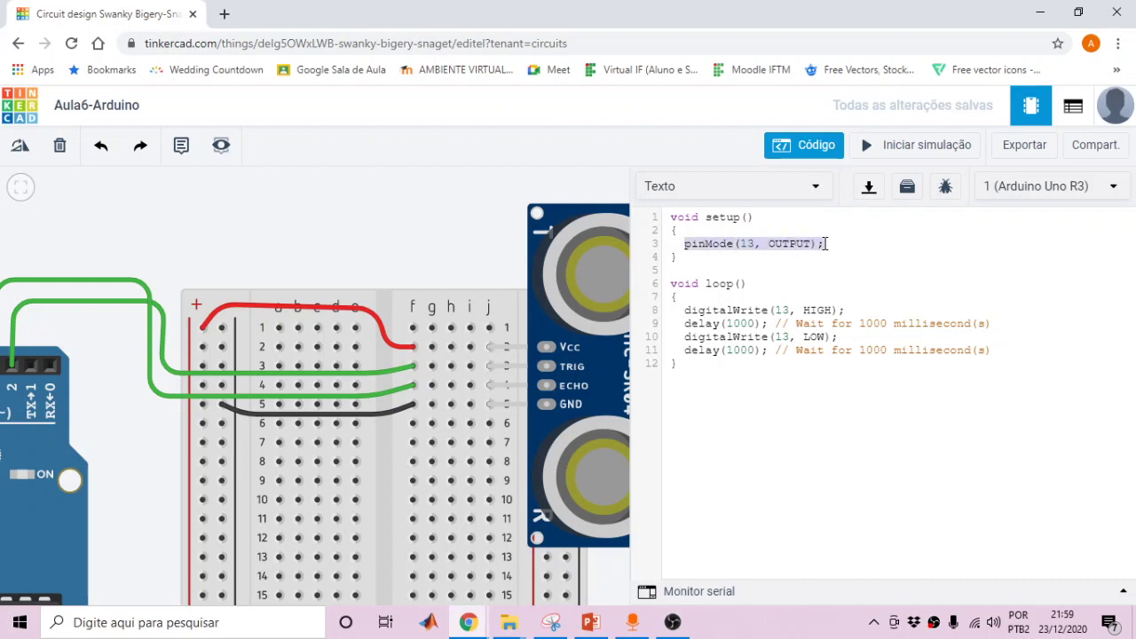
key("BackSpace")
left_click_drag(684, 310, 994, 355)
key("BackSpace")
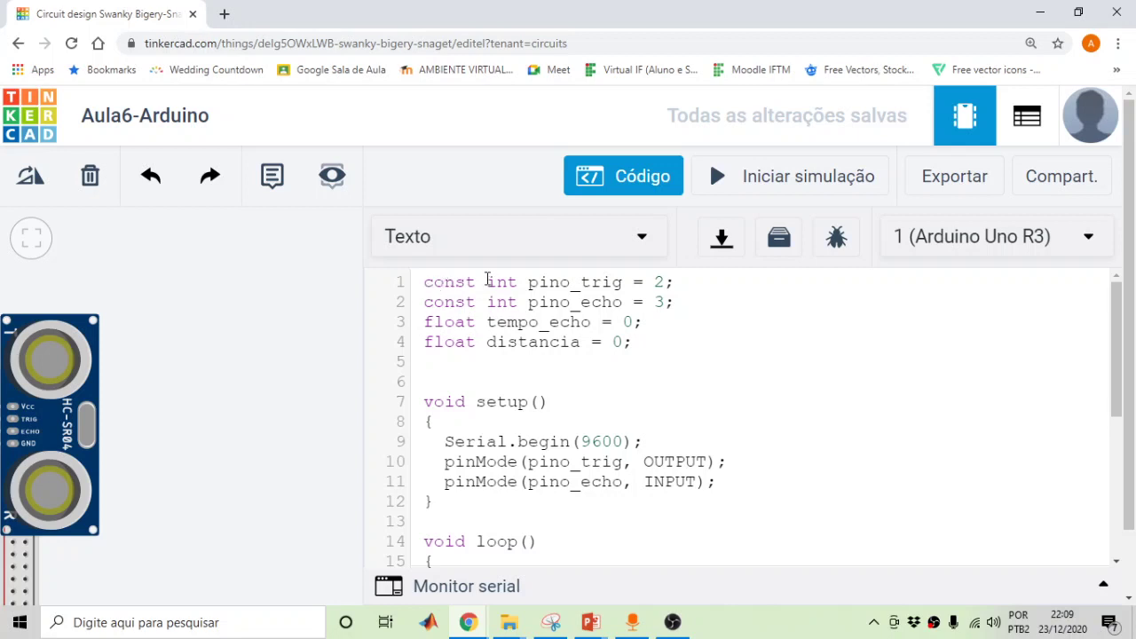
Examine the sketch's declarations: the pino_trig and pino_echo constants with their pin numbers, and the float variables tempo_echo and distancia.
left_click_drag(424, 282, 517, 281)
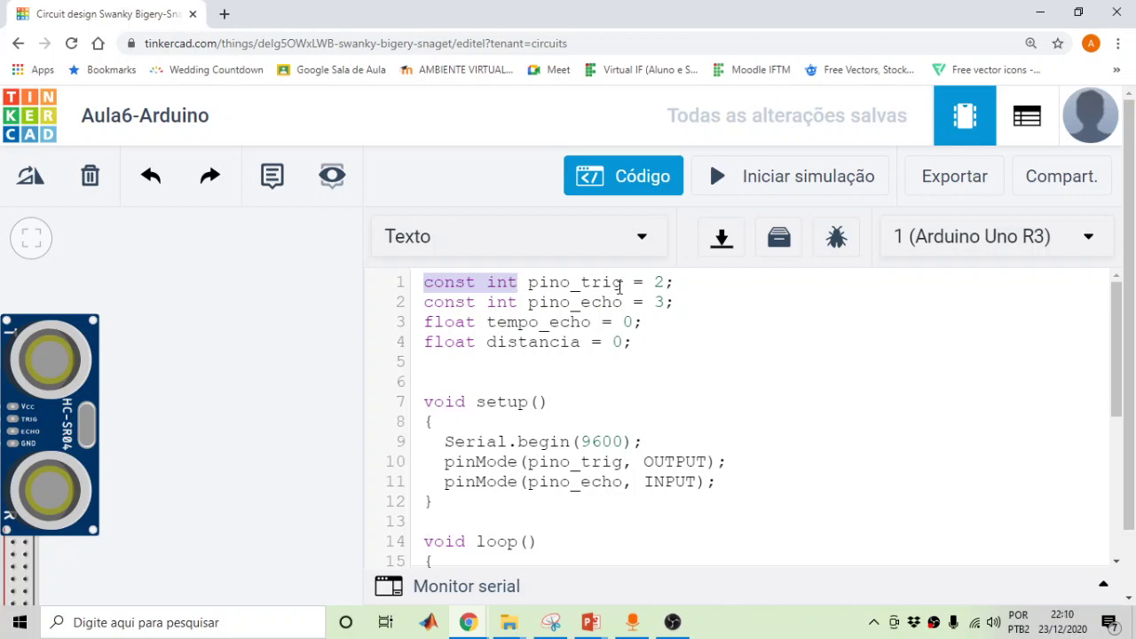
left_click_drag(530, 284, 623, 284)
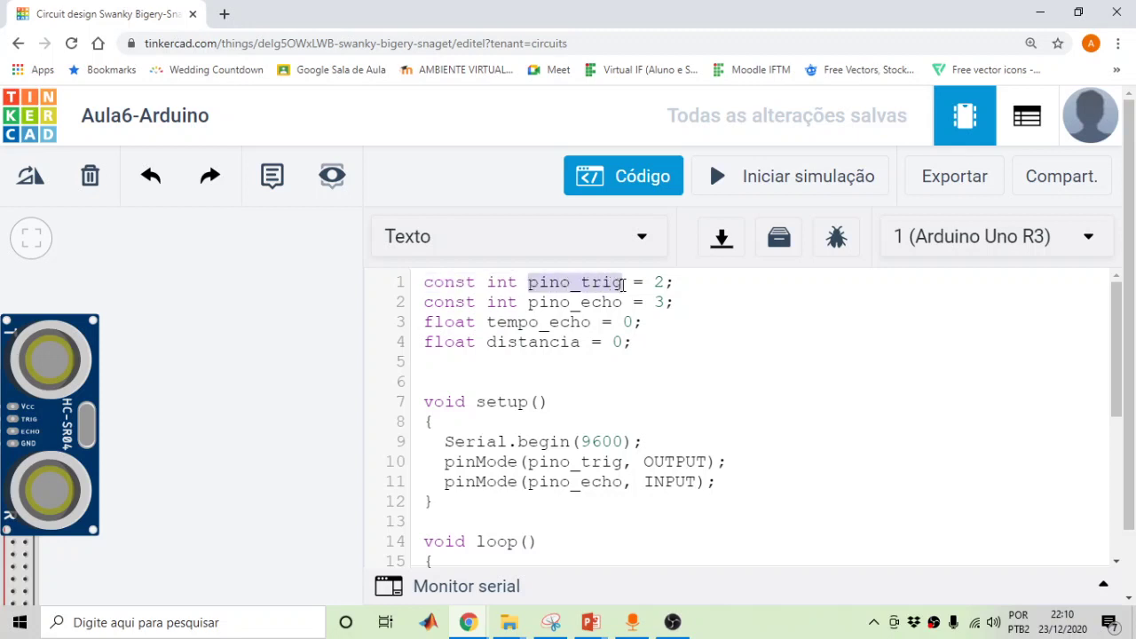
left_click_drag(654, 283, 668, 284)
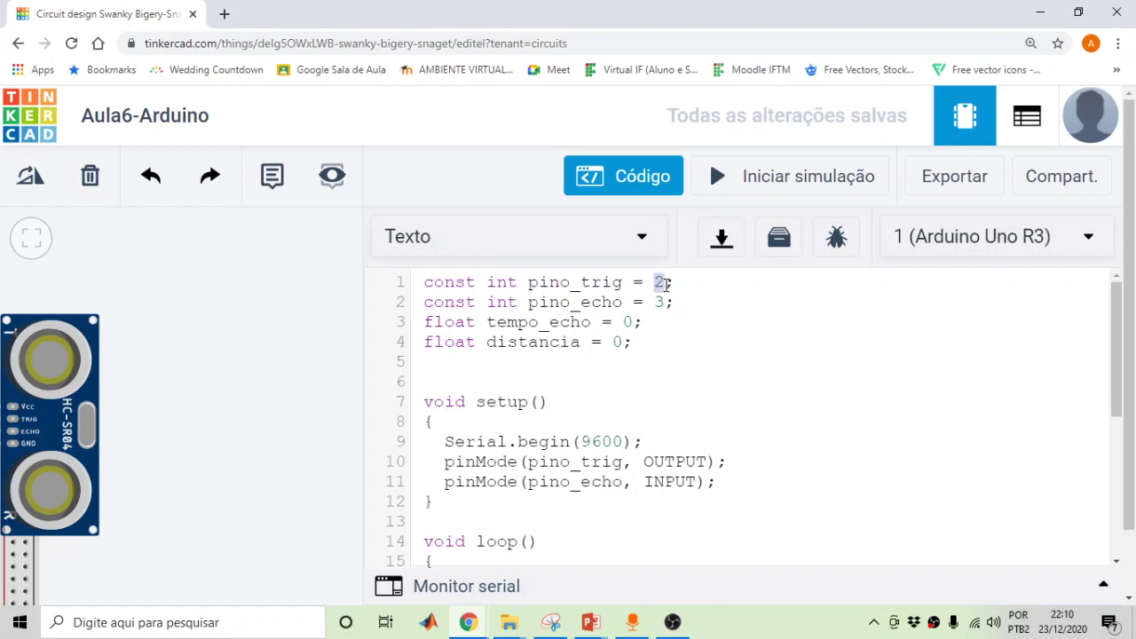
left_click(530, 304)
left_click_drag(530, 303, 622, 308)
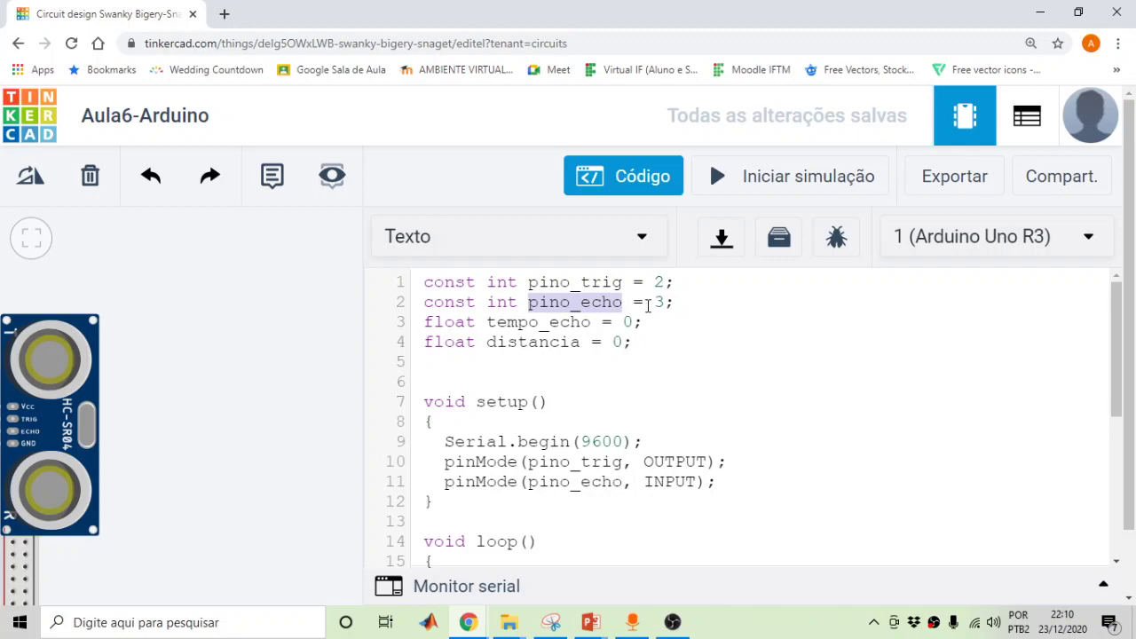
left_click(659, 305)
double_click(661, 305)
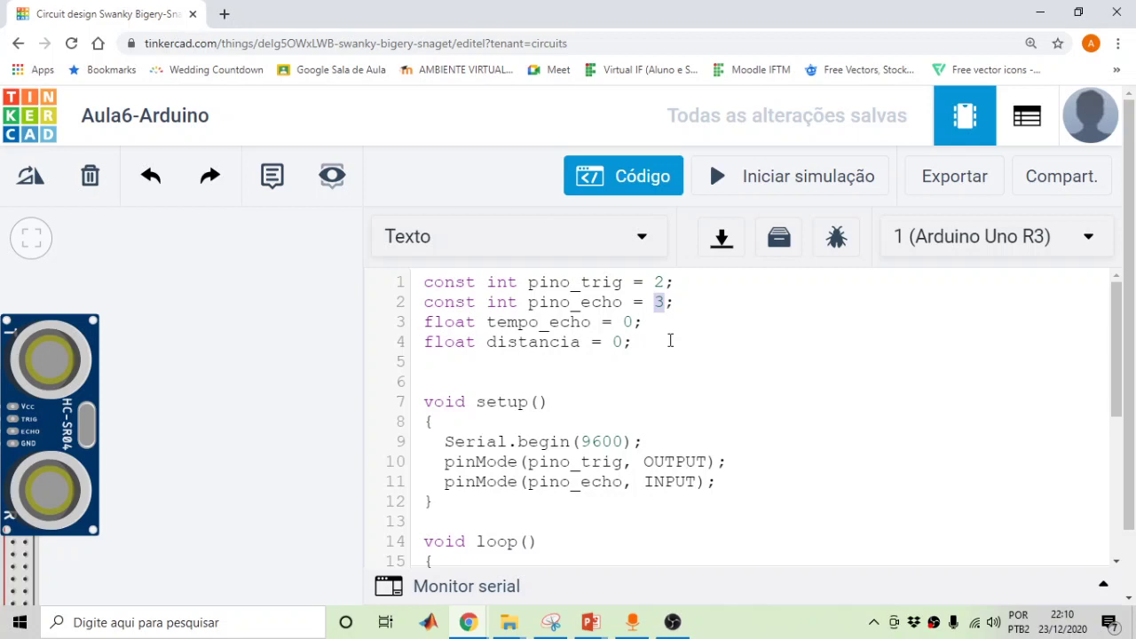
left_click_drag(425, 322, 641, 340)
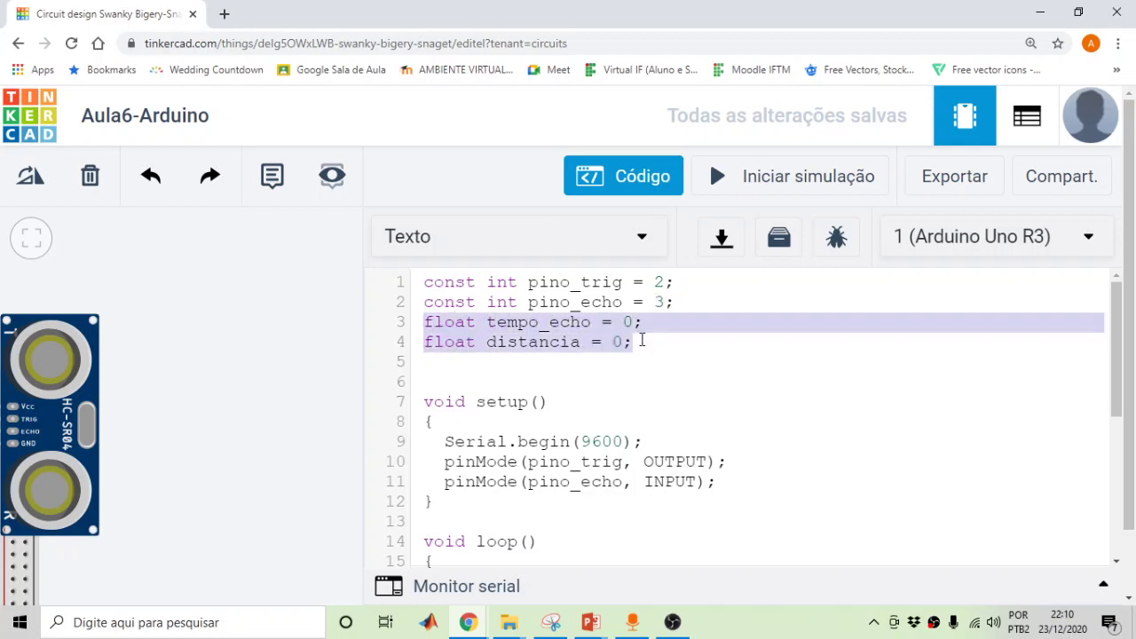